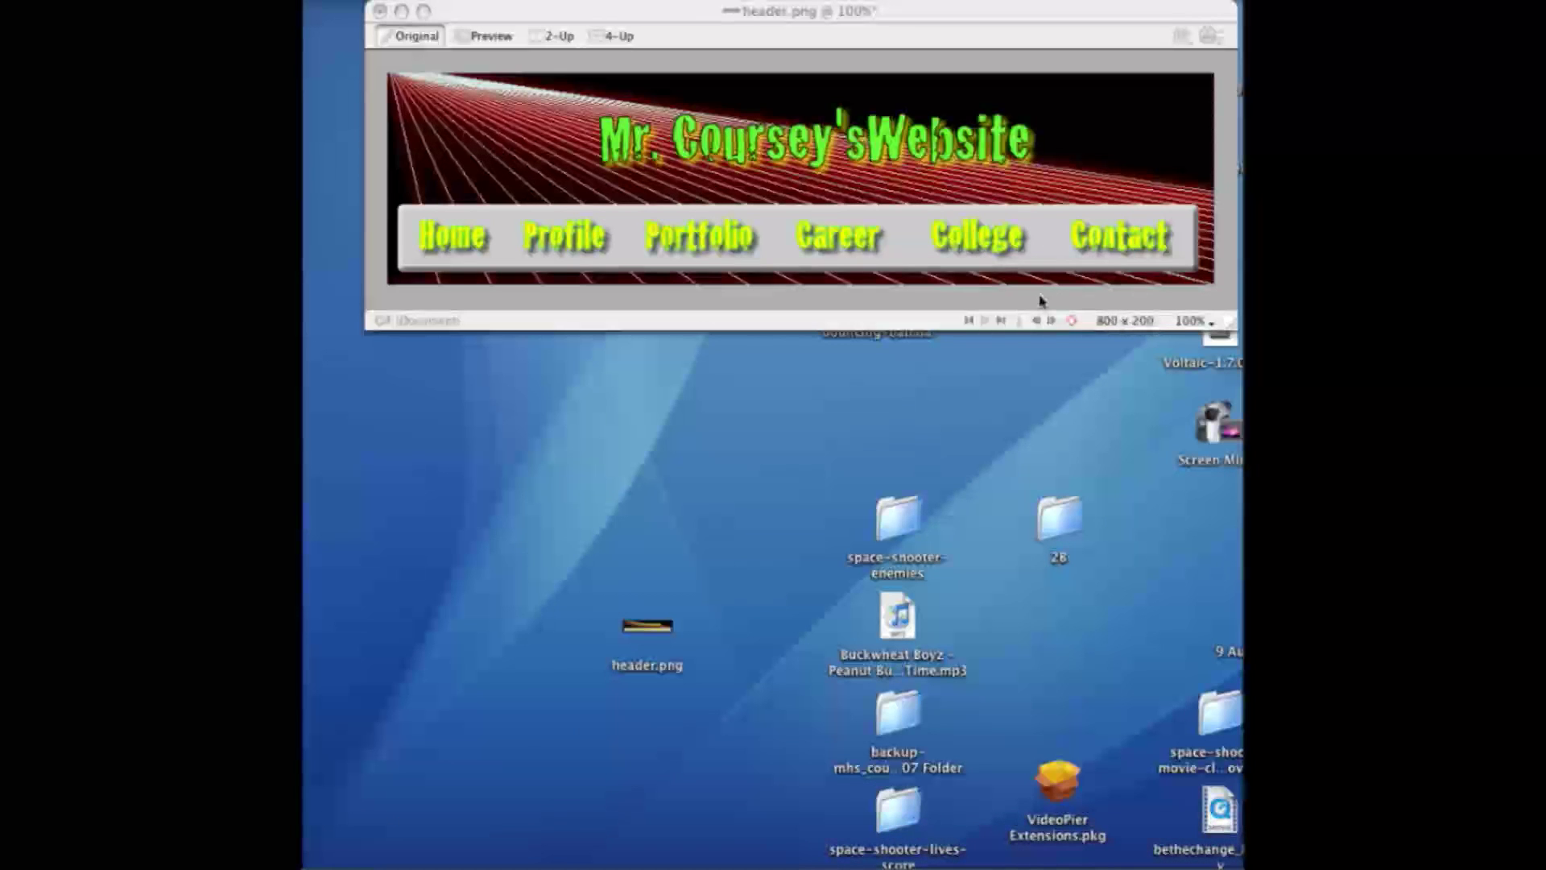
Bring the header document into focus and select the Home label
click(689, 24)
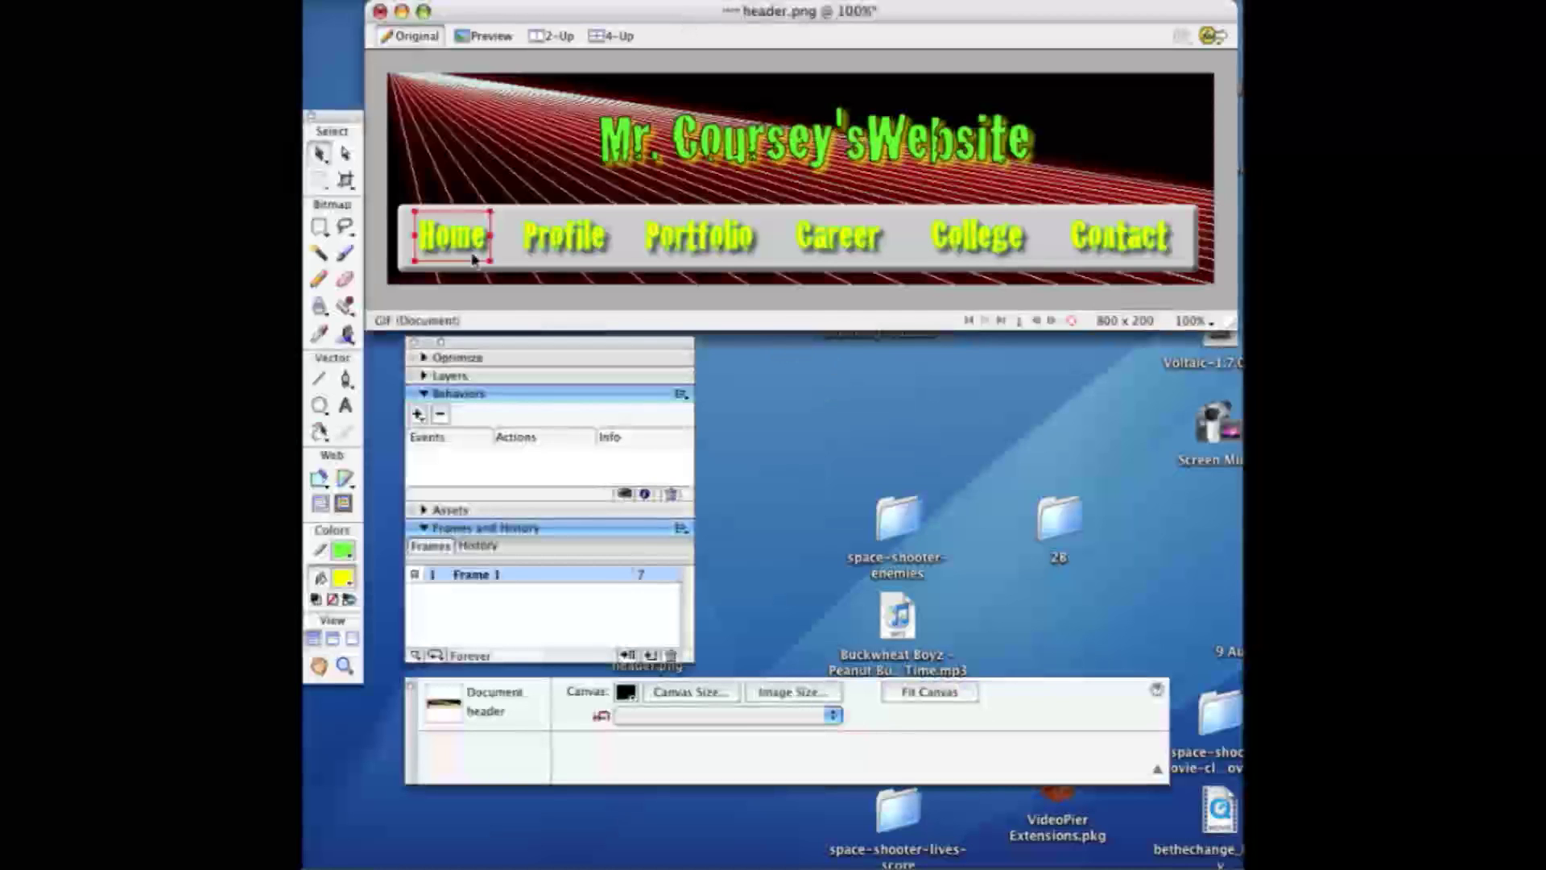
click(695, 242)
click(561, 254)
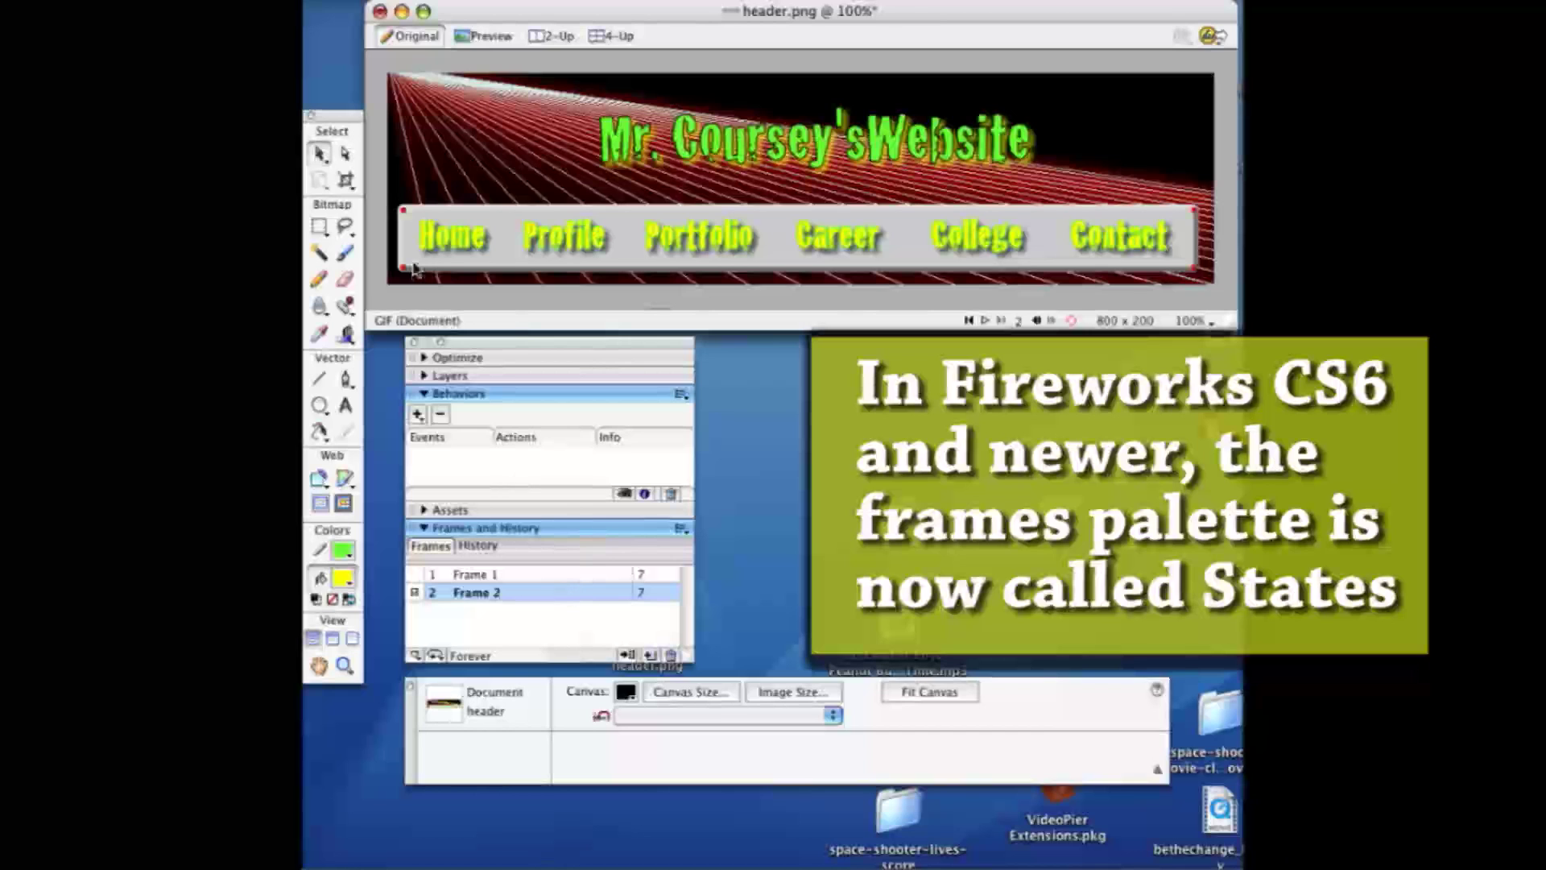
click(451, 238)
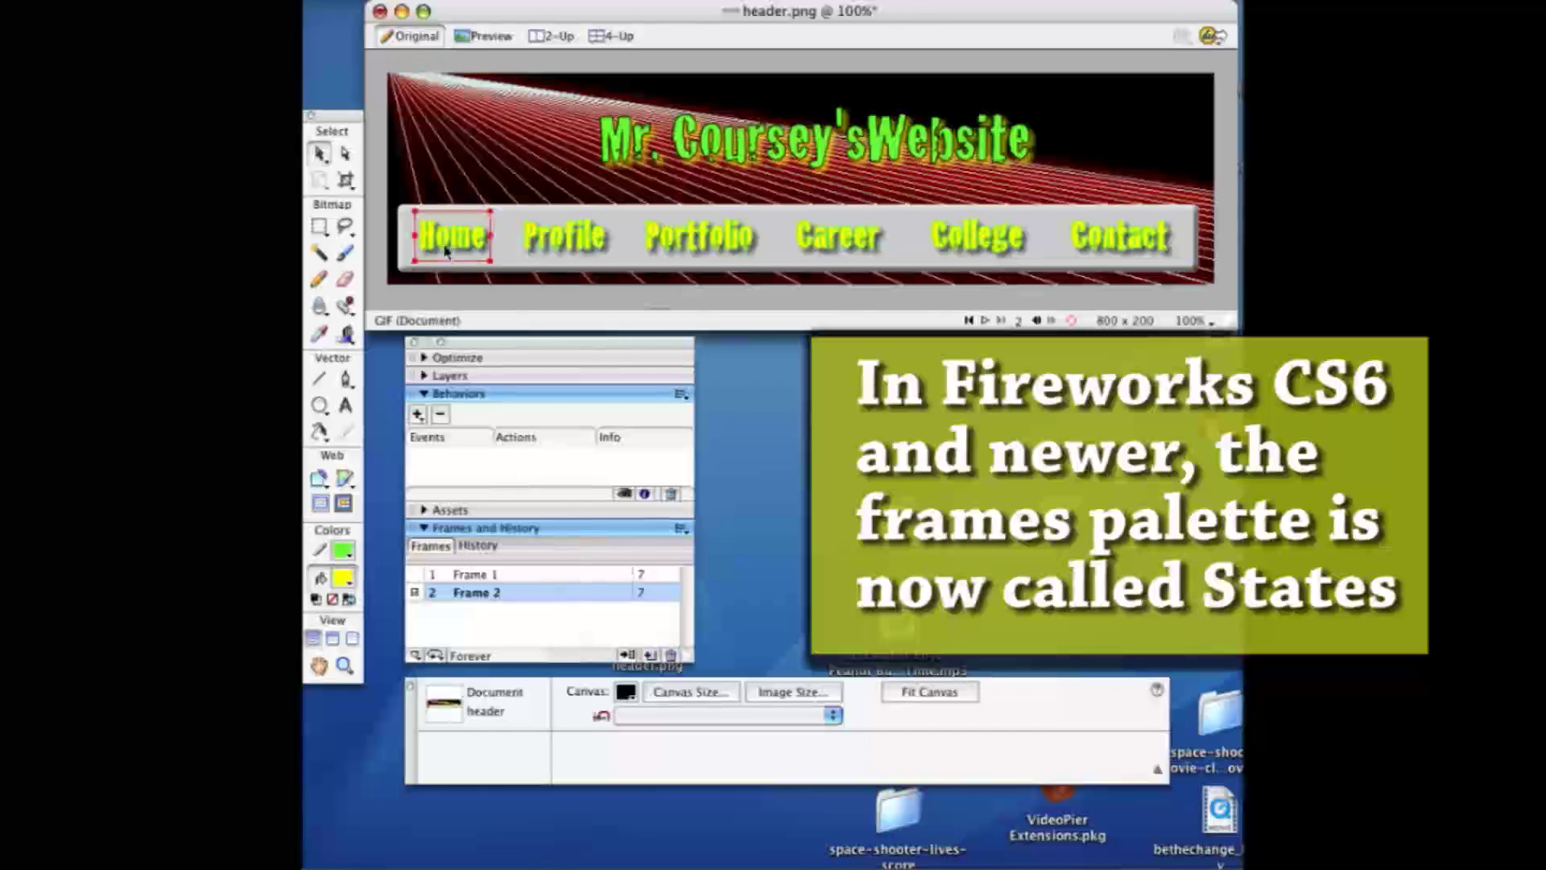
Add the Profile, Portfolio, Career, College and Contact labels to the Home selection
shift+click(562, 245)
shift+click(697, 242)
shift+click(837, 246)
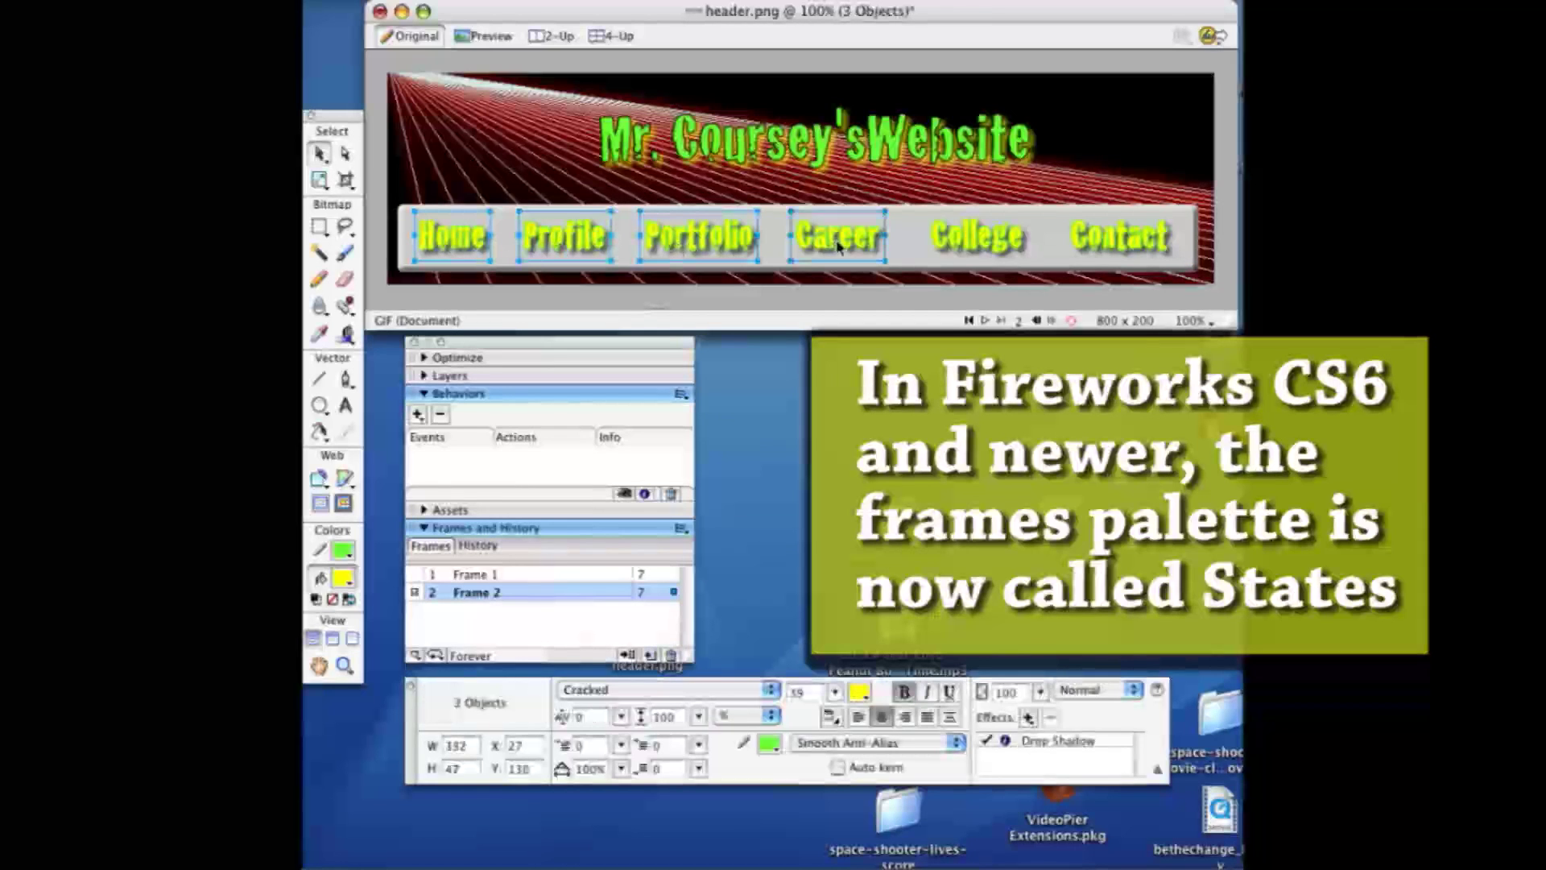
shift+click(978, 242)
shift+click(1126, 239)
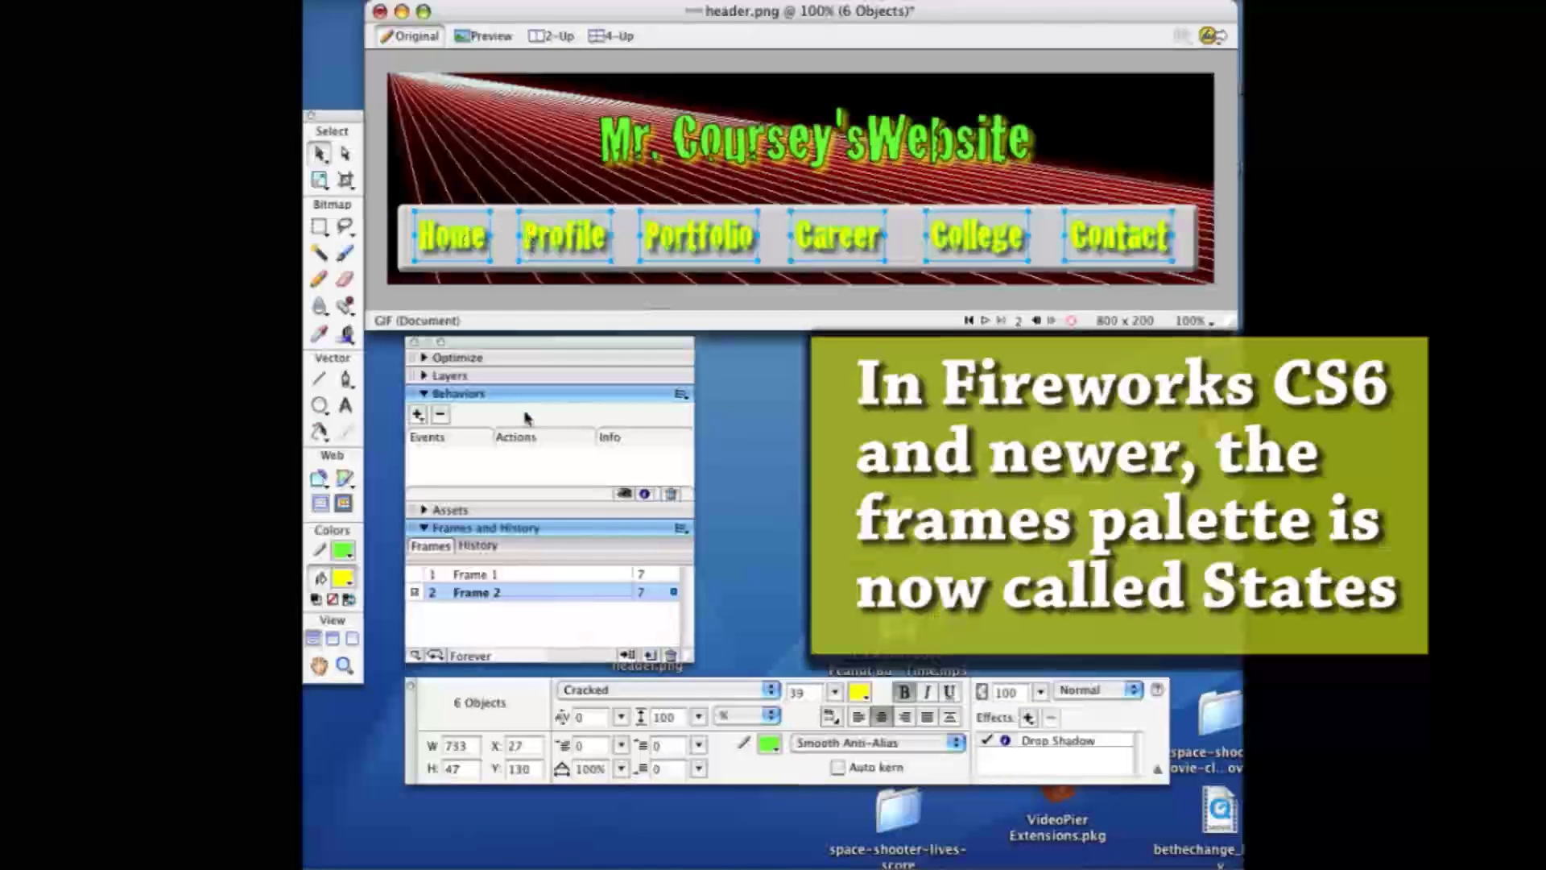
Fill the six selected labels with red, then return to Frame 1 to compare
click(344, 580)
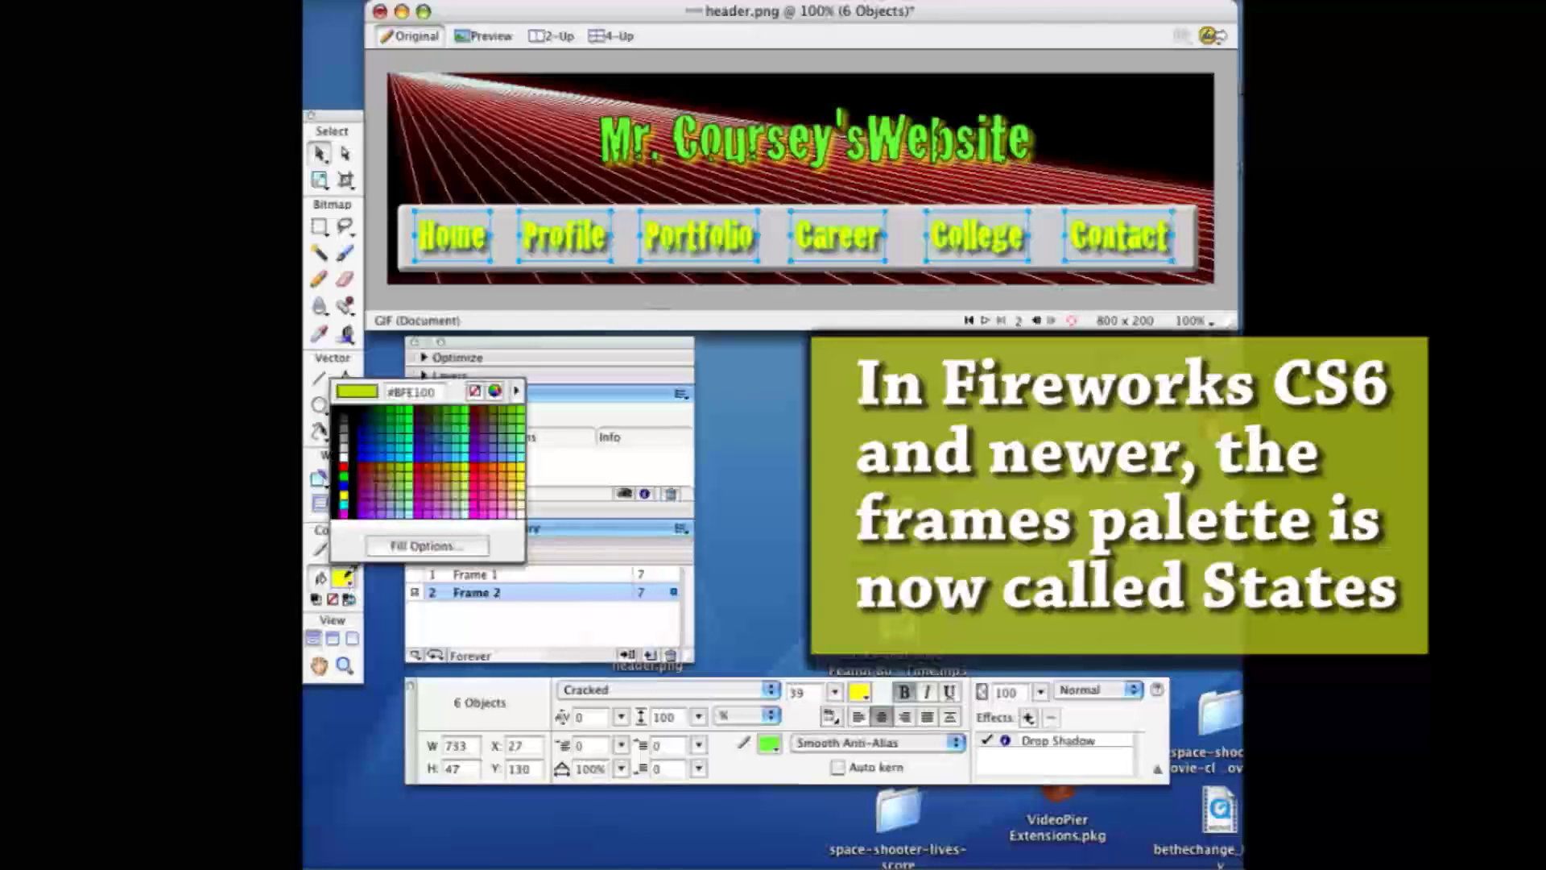
click(344, 465)
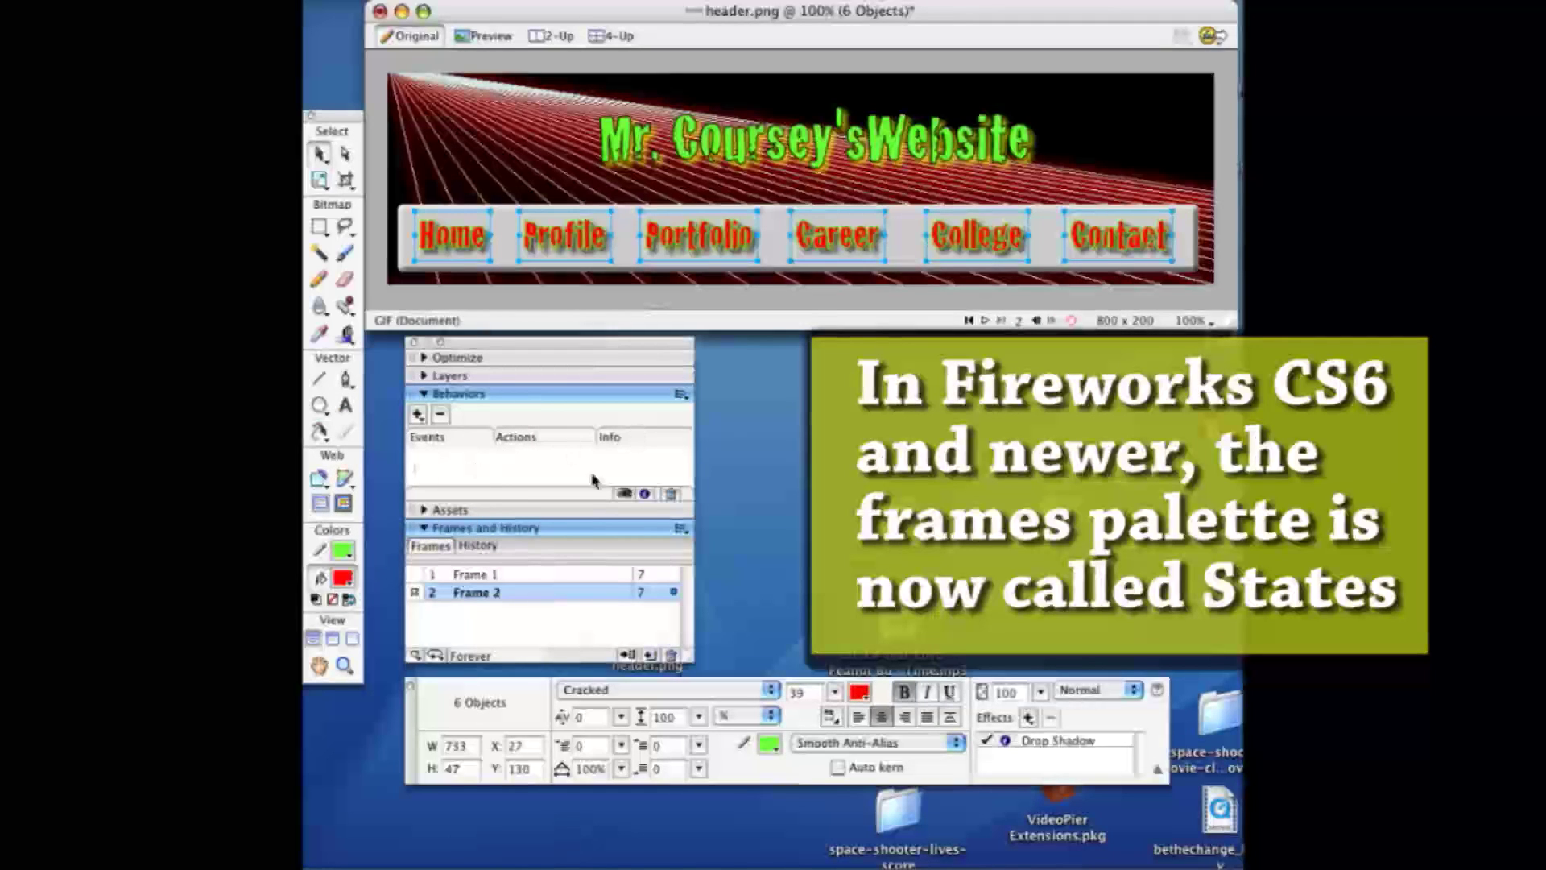
click(476, 577)
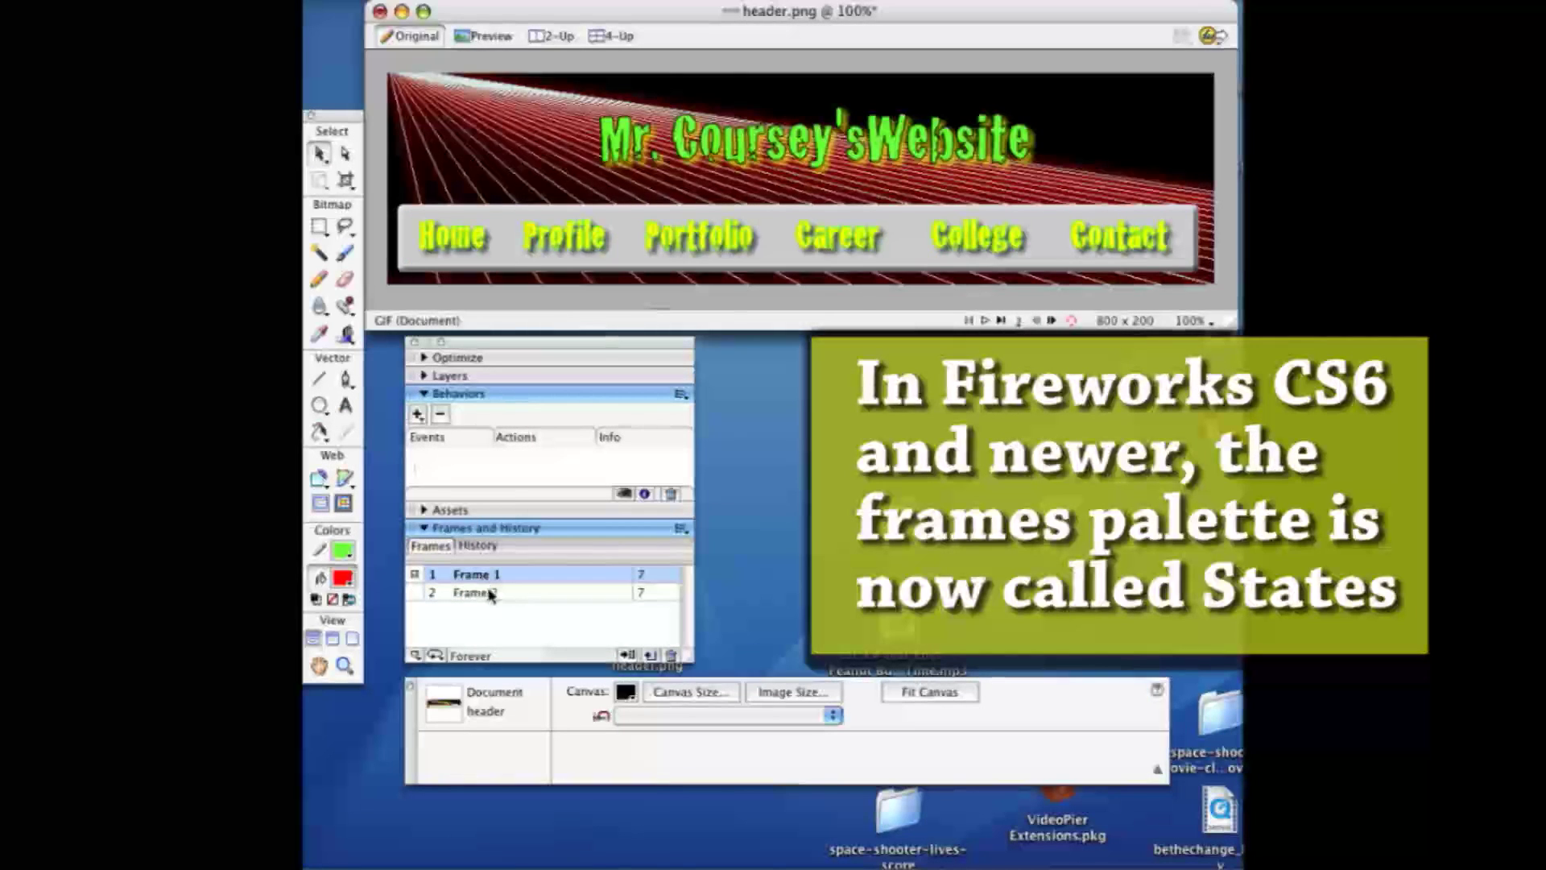
In Frame 2, select all six labels: Home, Profile, Portfolio, Career, College and Contact
click(489, 594)
click(476, 239)
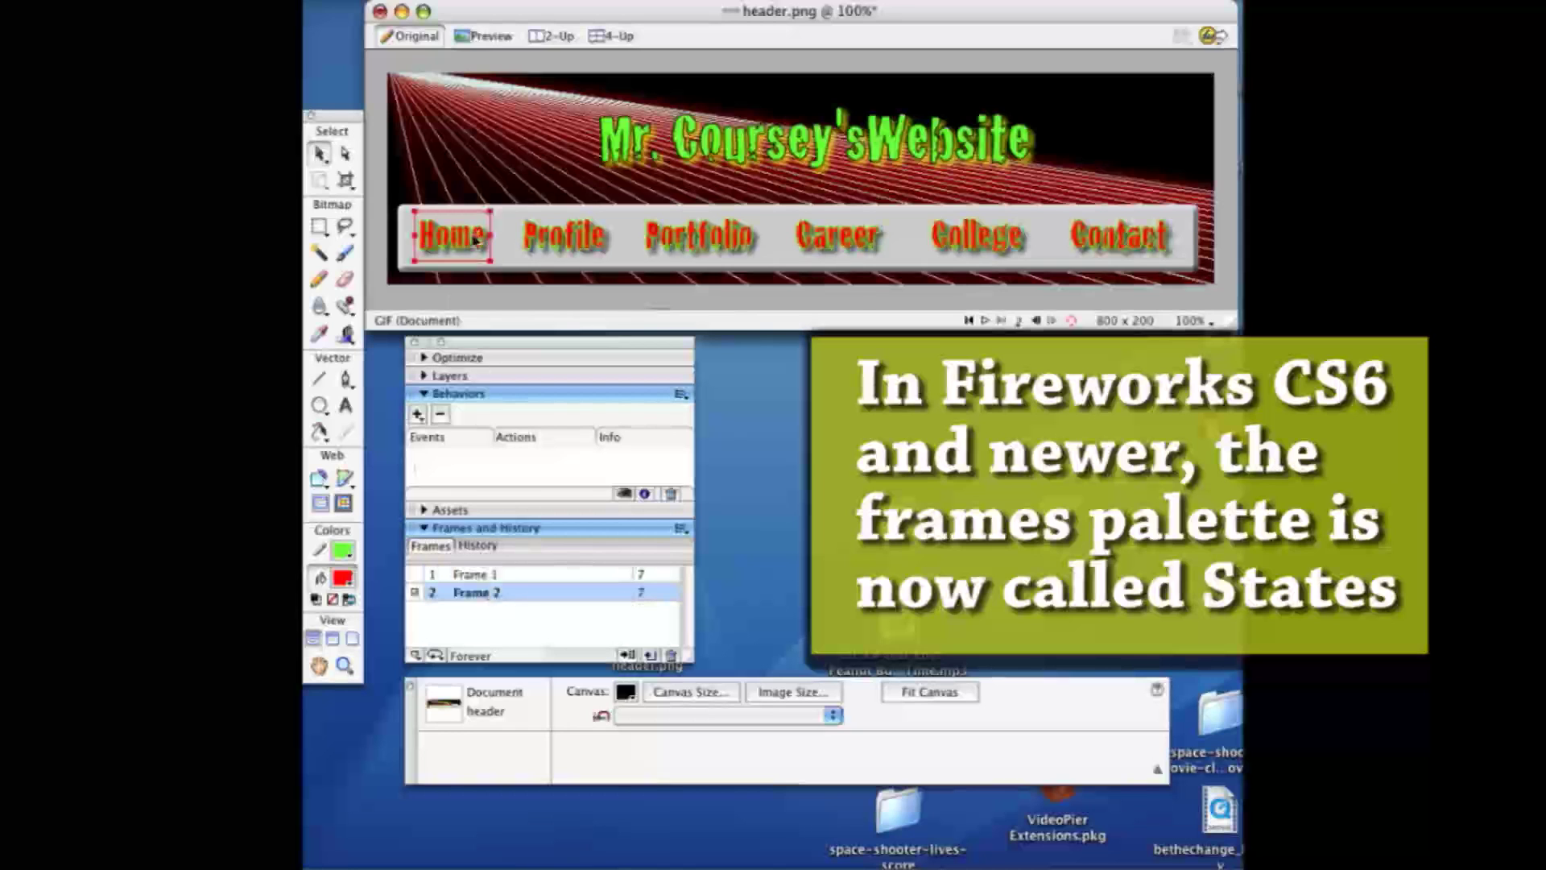
click(478, 239)
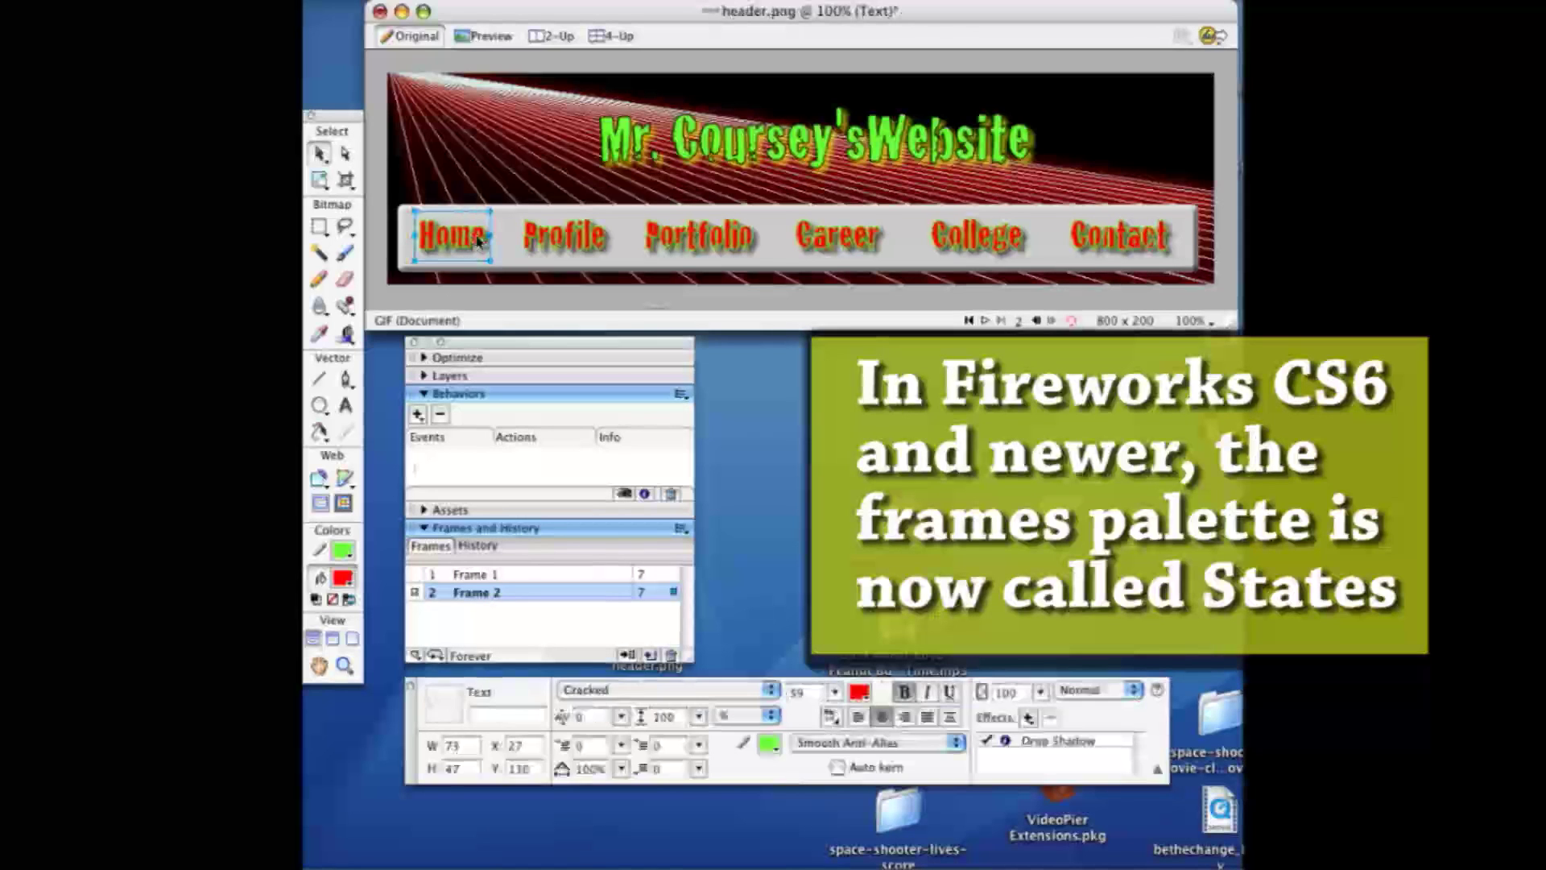
shift+click(561, 239)
shift+click(697, 238)
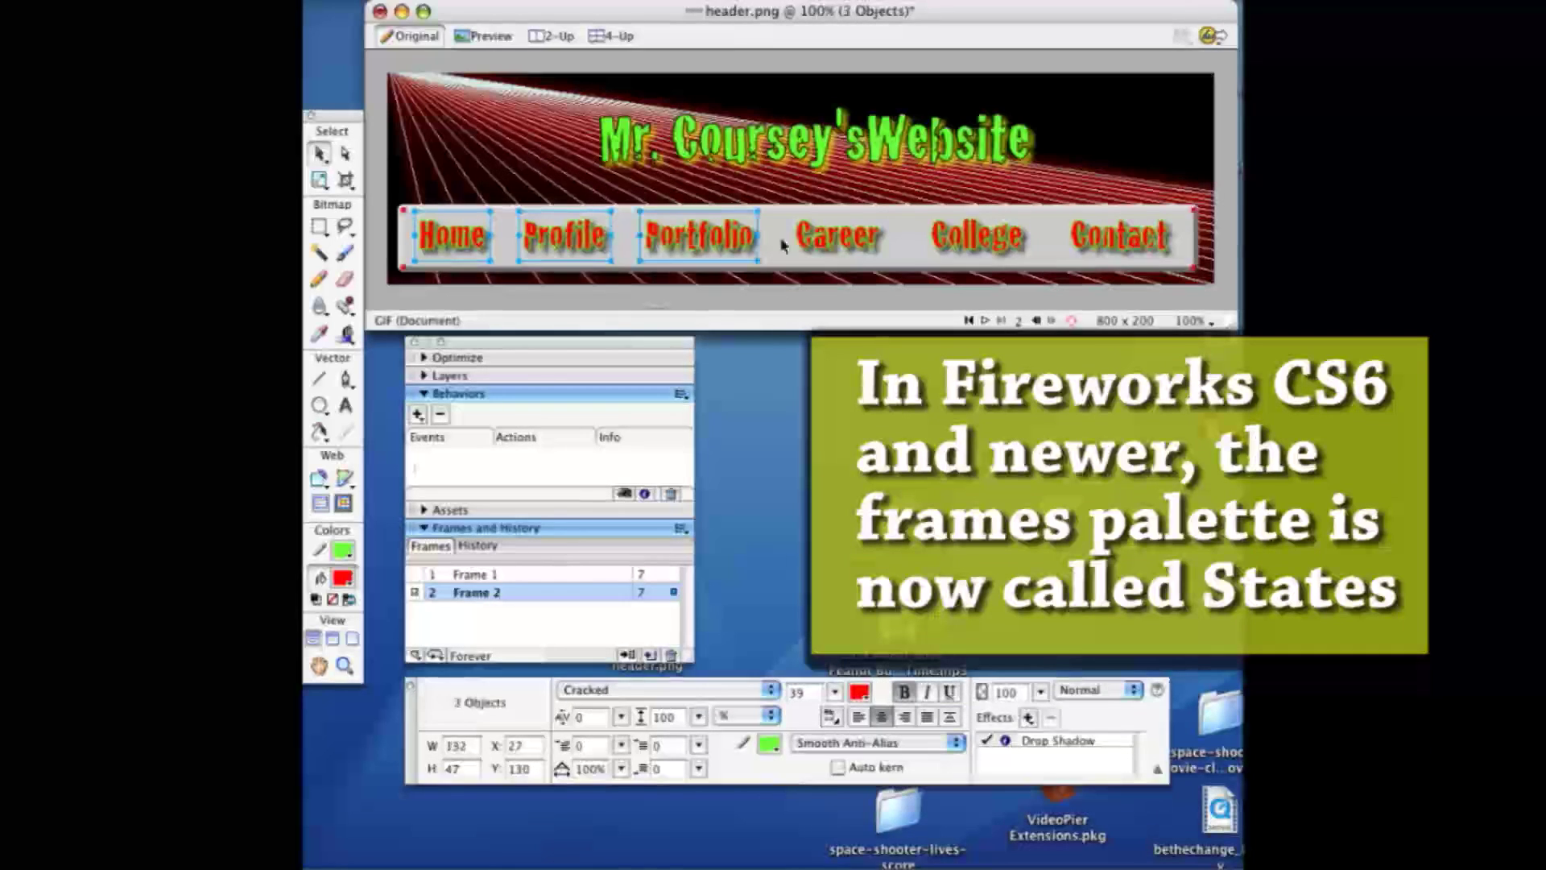
shift+click(837, 238)
shift+click(996, 242)
shift+click(1117, 235)
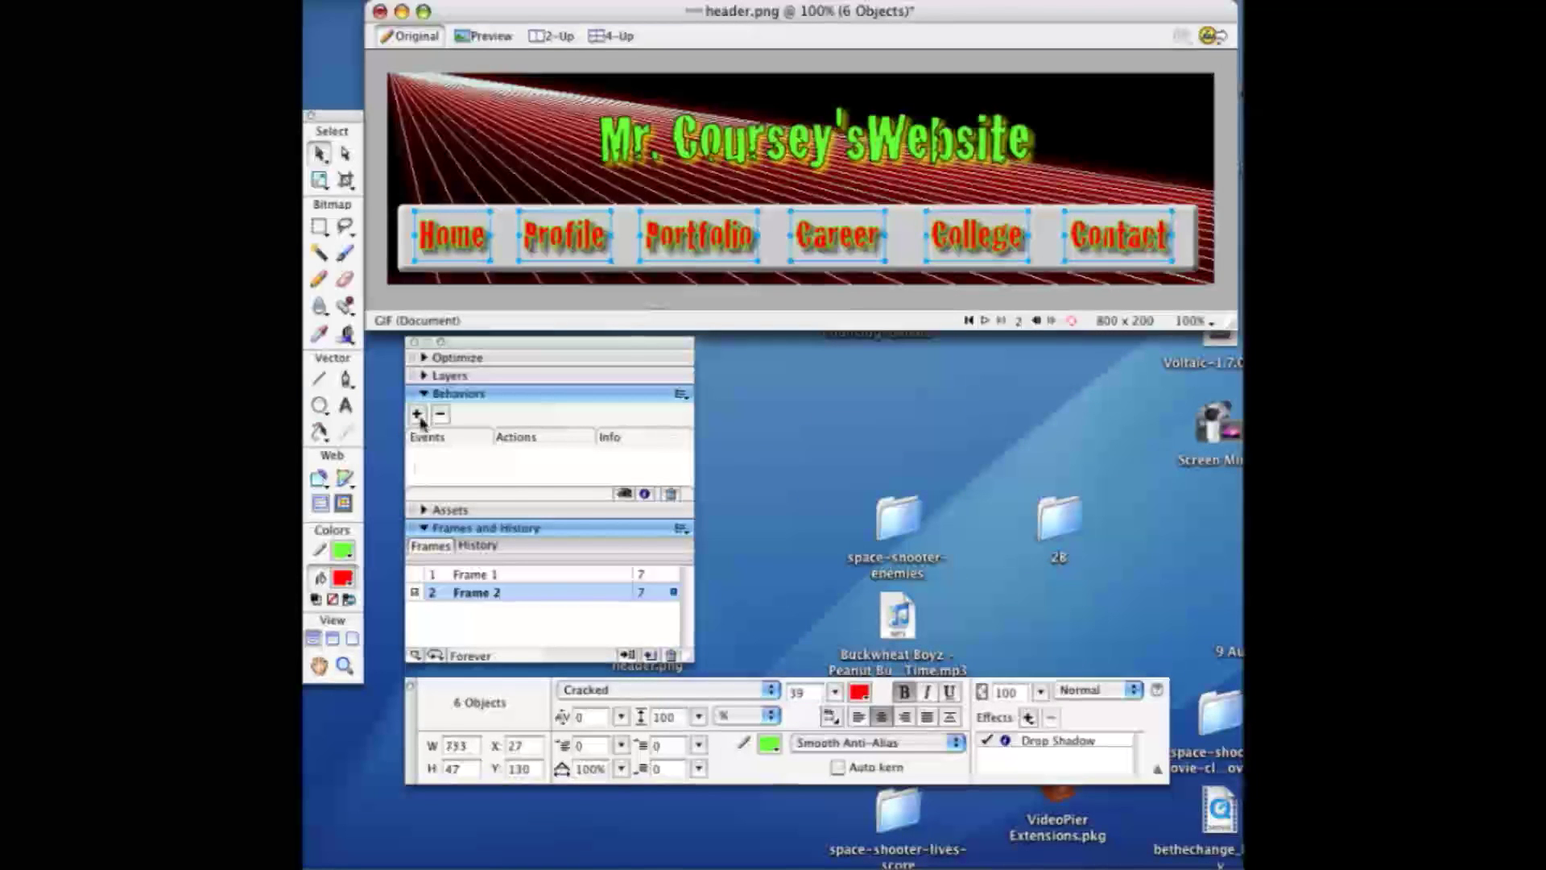
Add a Simple Rollover behavior using multiple slices, one per button
click(418, 416)
click(442, 435)
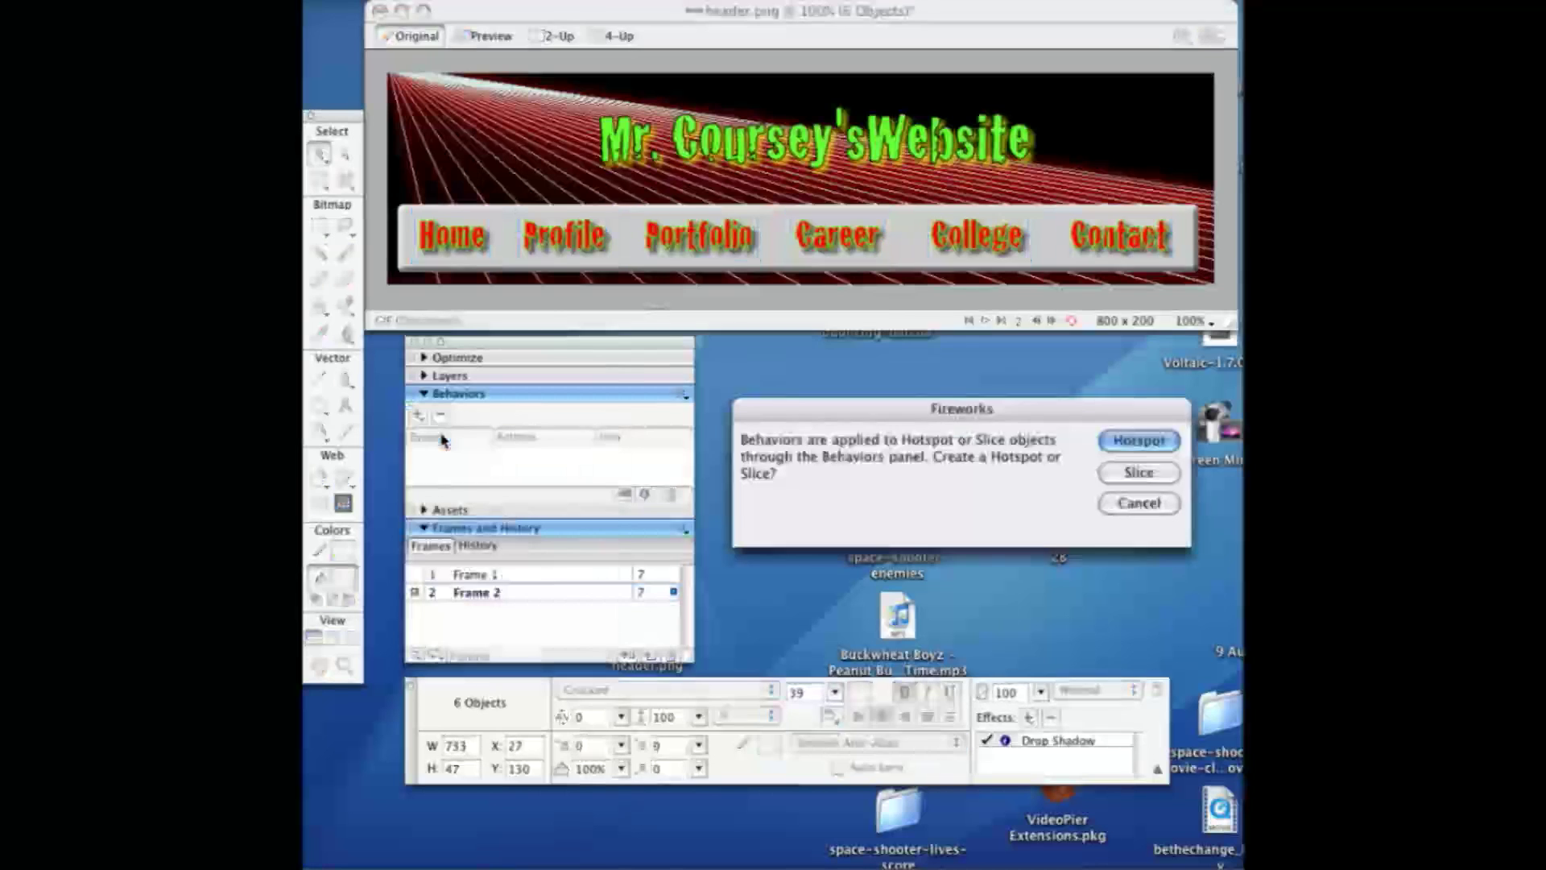
click(1137, 478)
click(1138, 475)
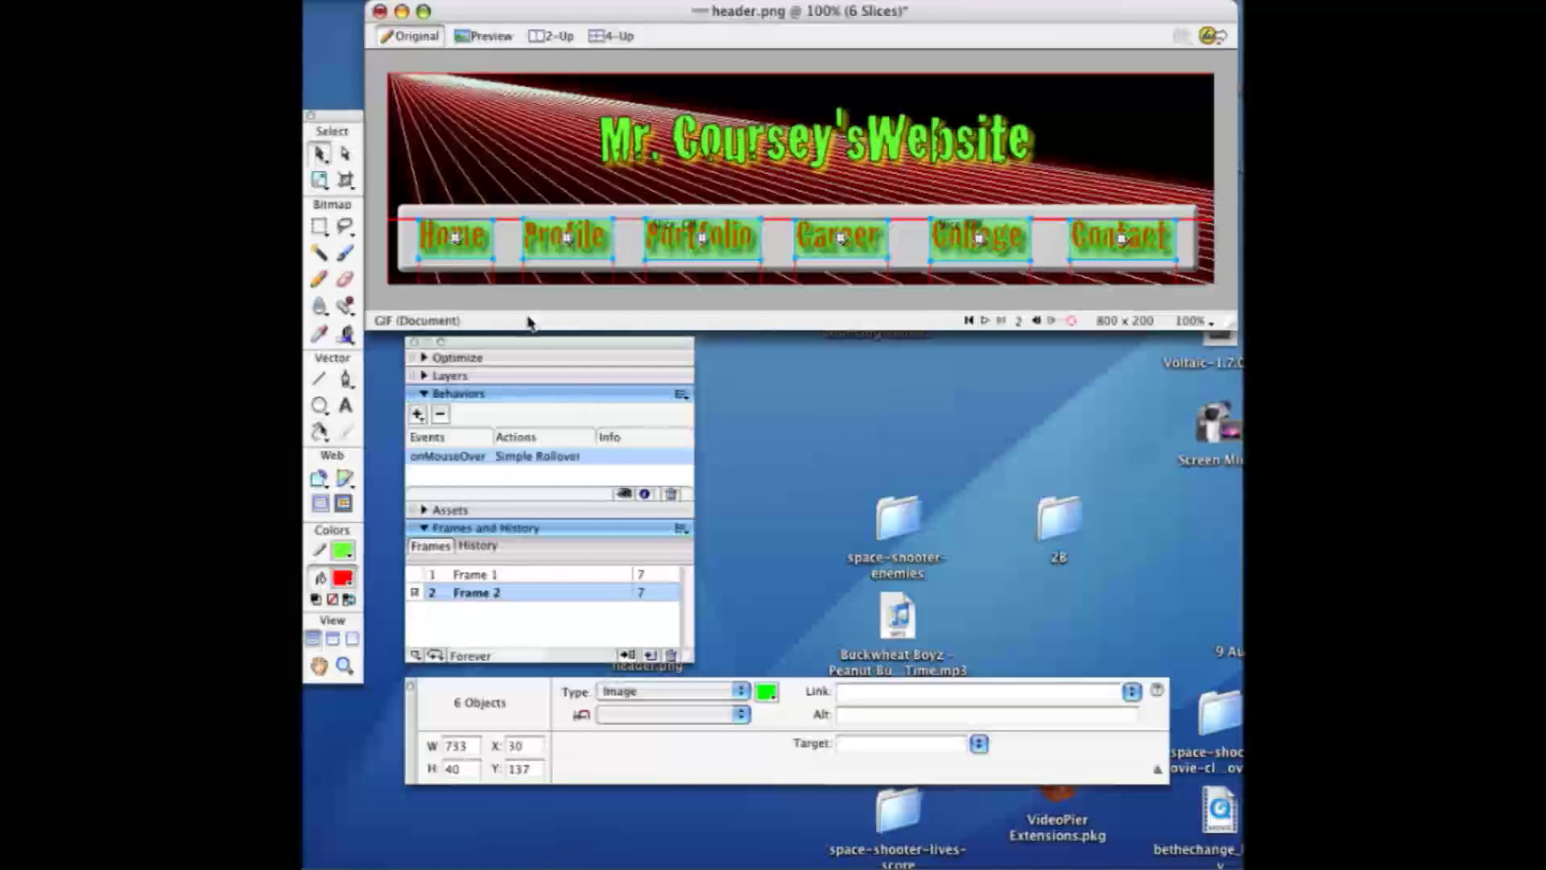
Give the Home slice the link index.html and the alt text 'Home Page'
click(501, 202)
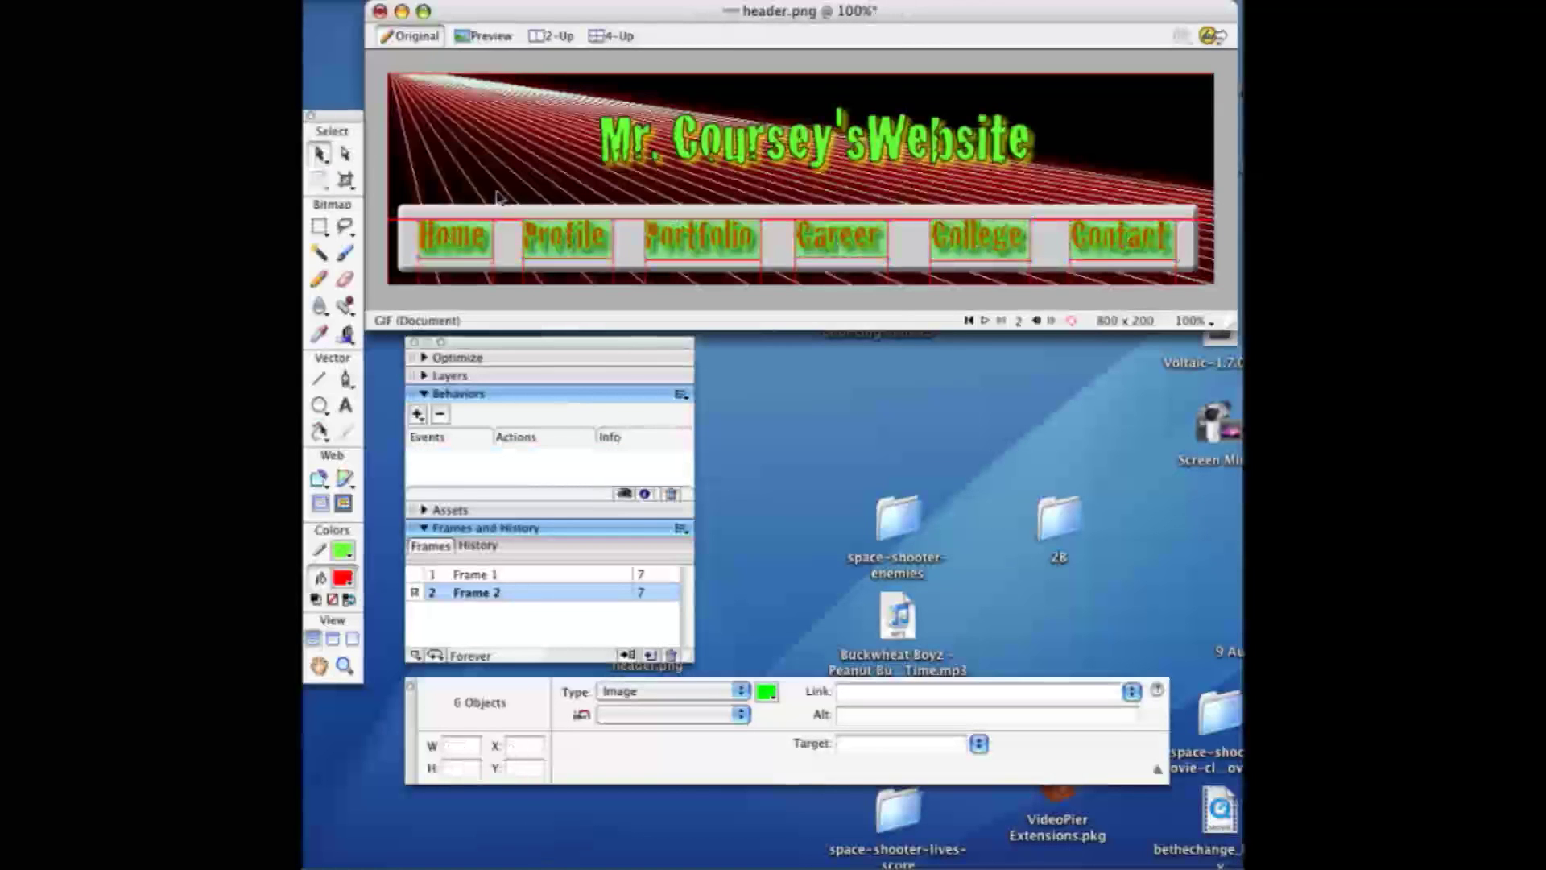
click(461, 244)
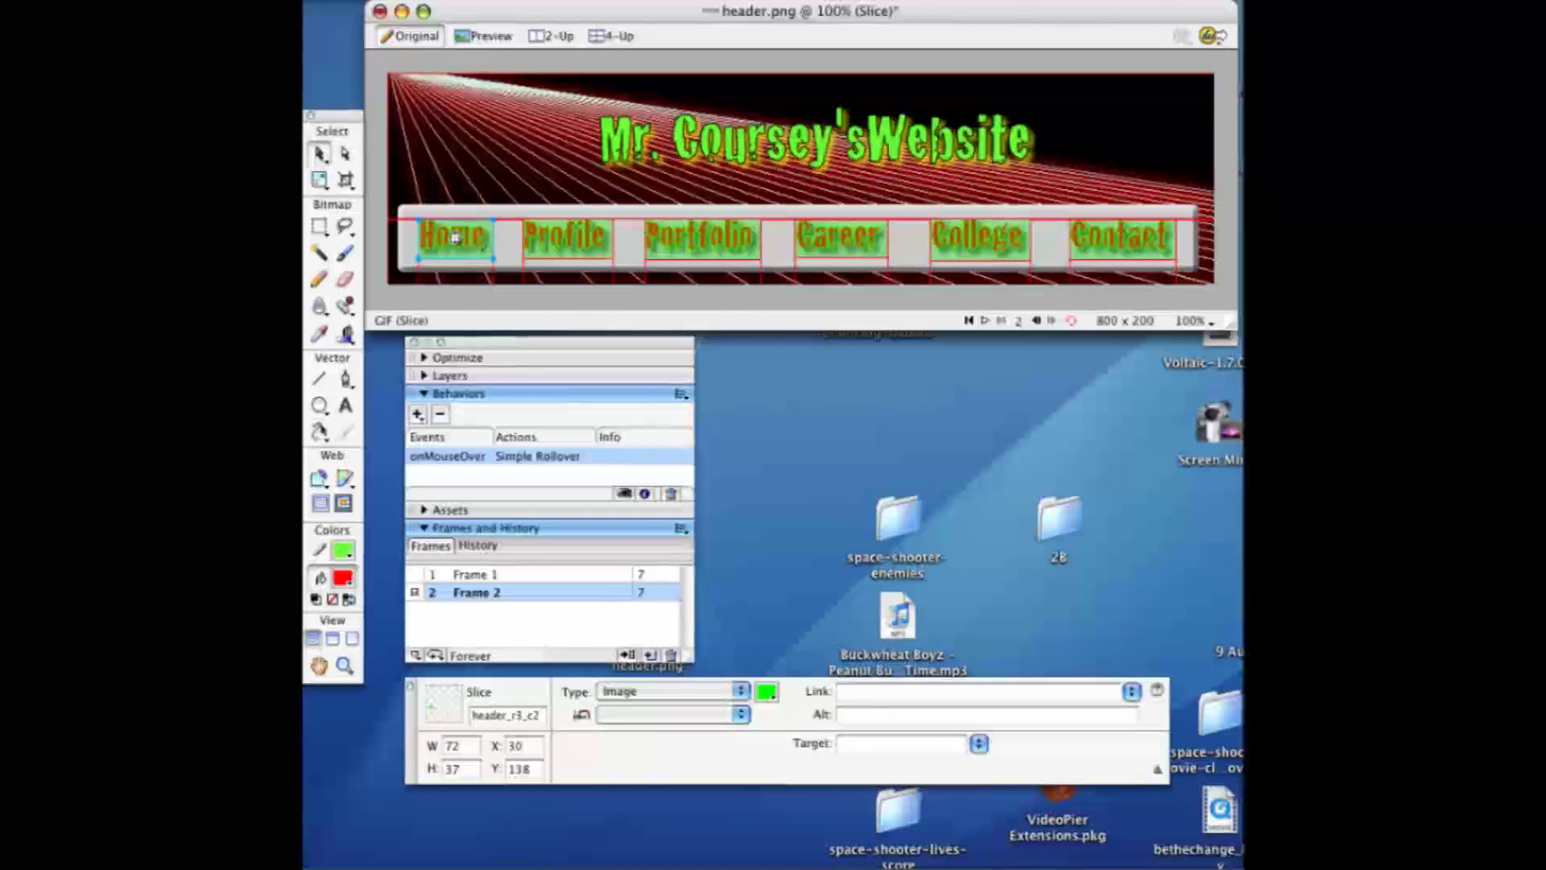
click(978, 691)
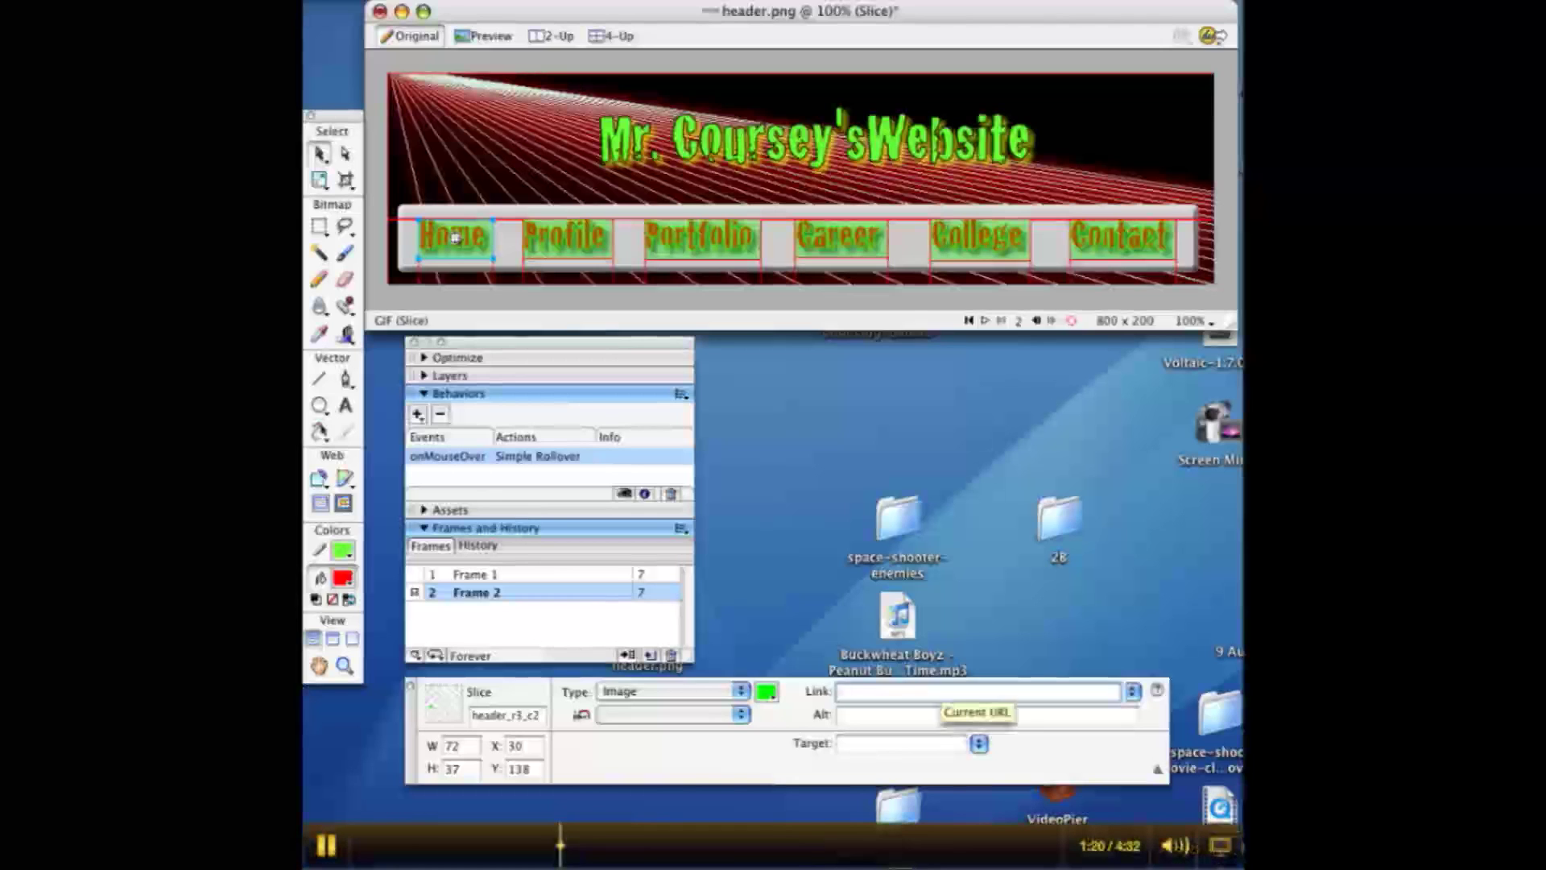
text(index.html)
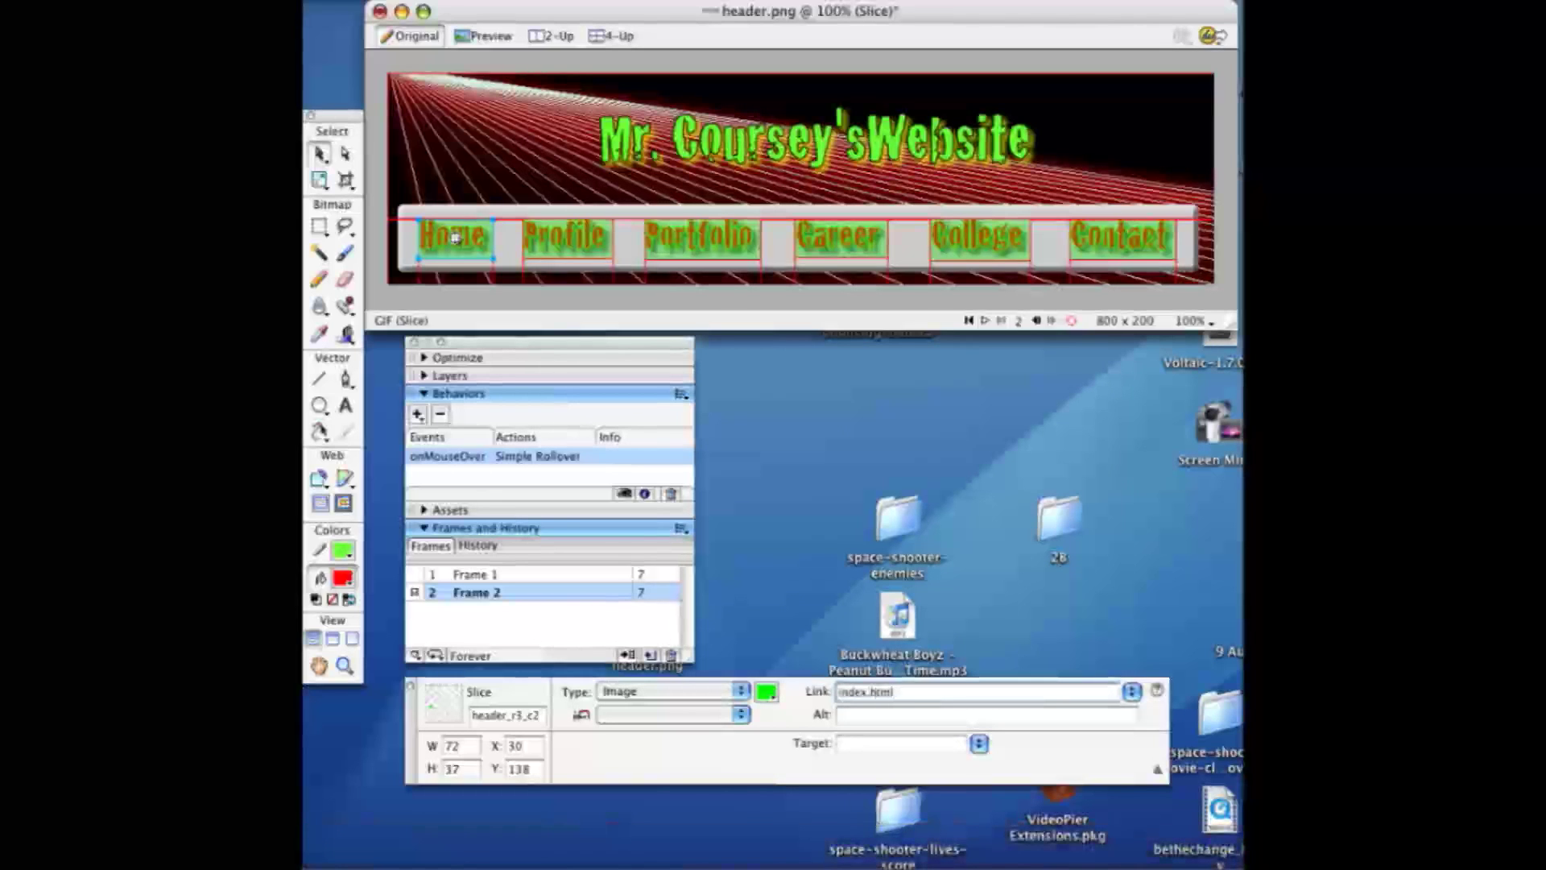
key(Tab)
text(Home Page)
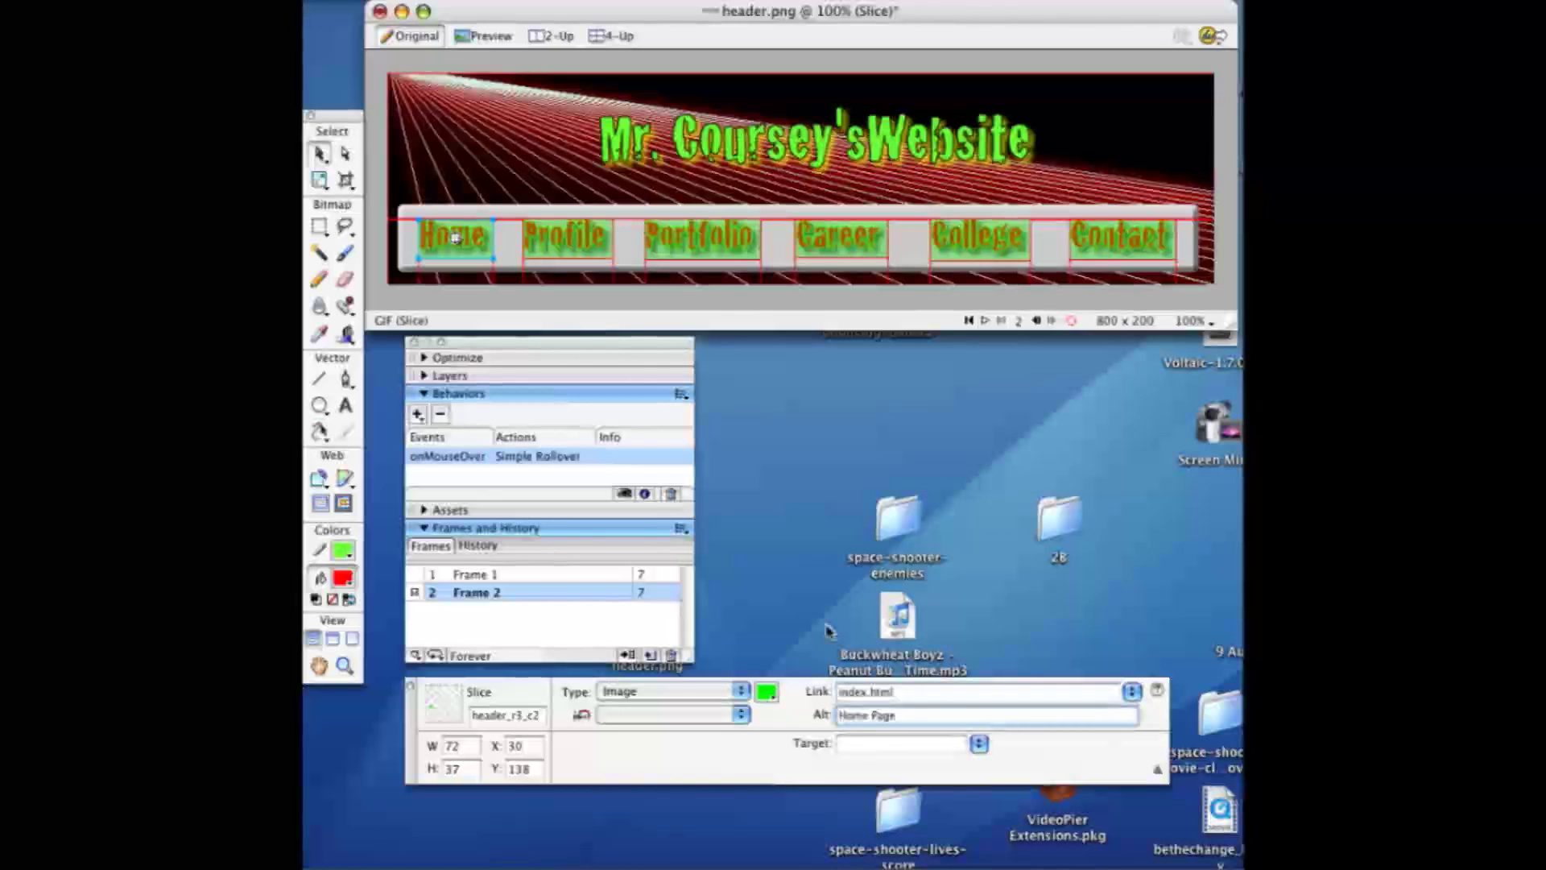
click(579, 245)
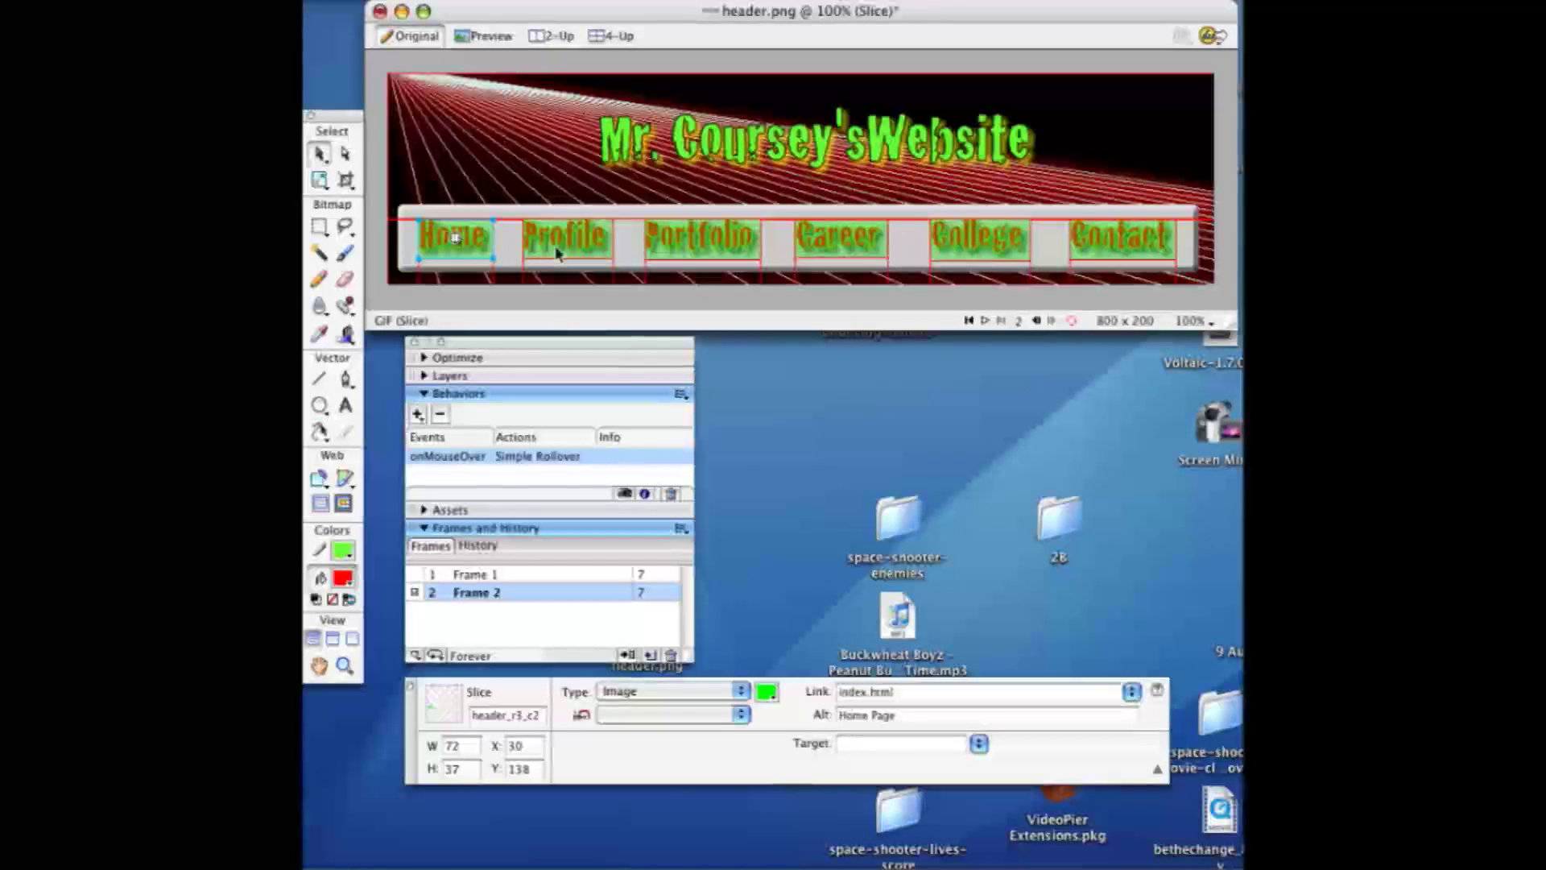
Link the Profile, Portfolio and College slices to profile.html, portfolio.html and college.html with matching alt text
click(559, 249)
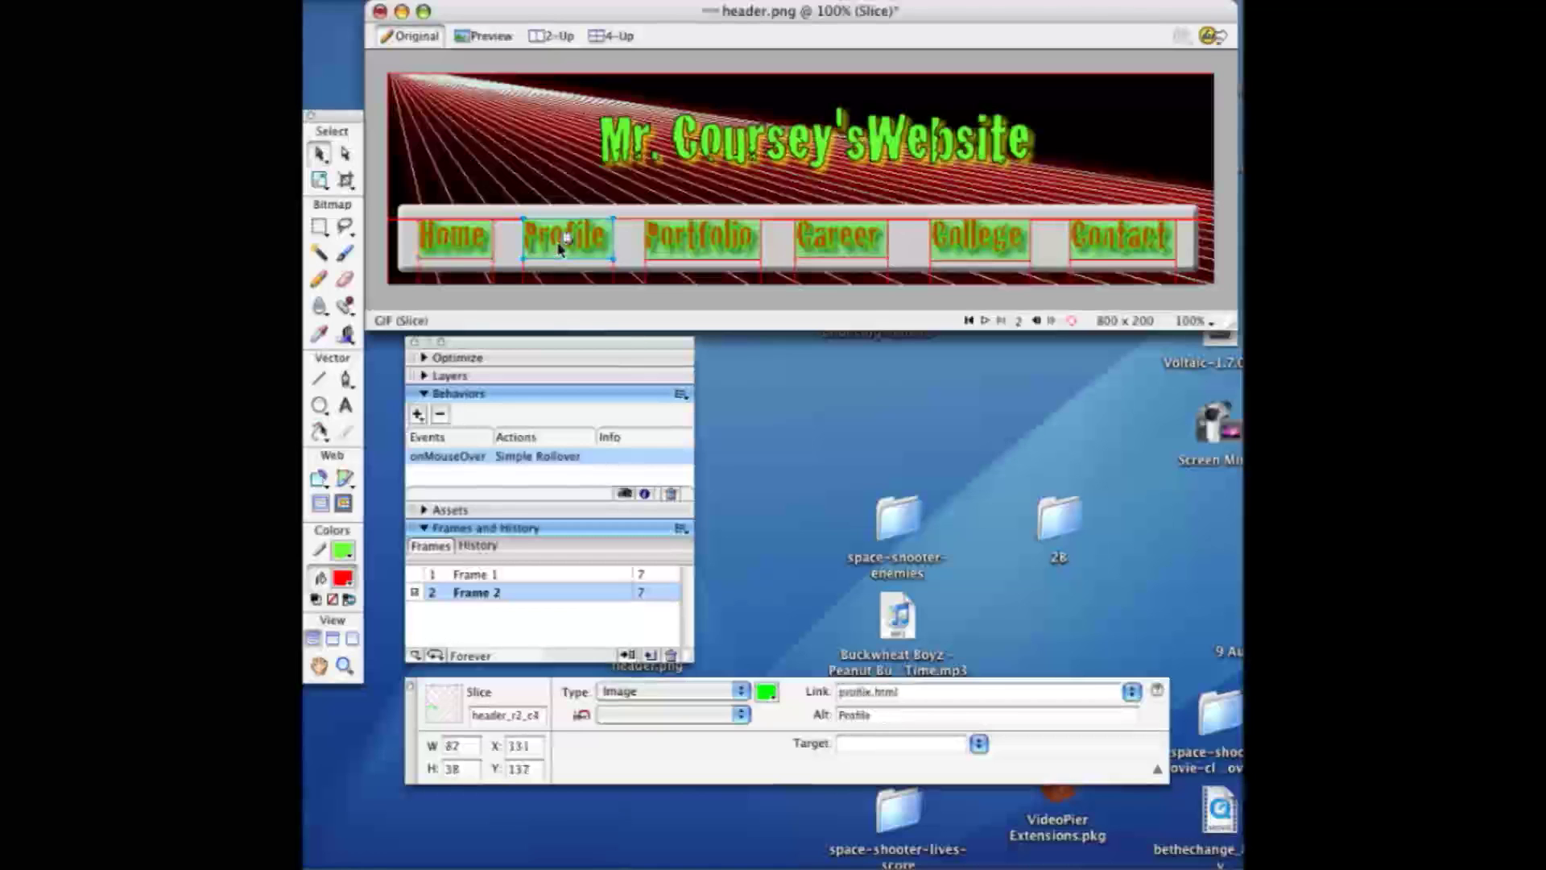
click(698, 249)
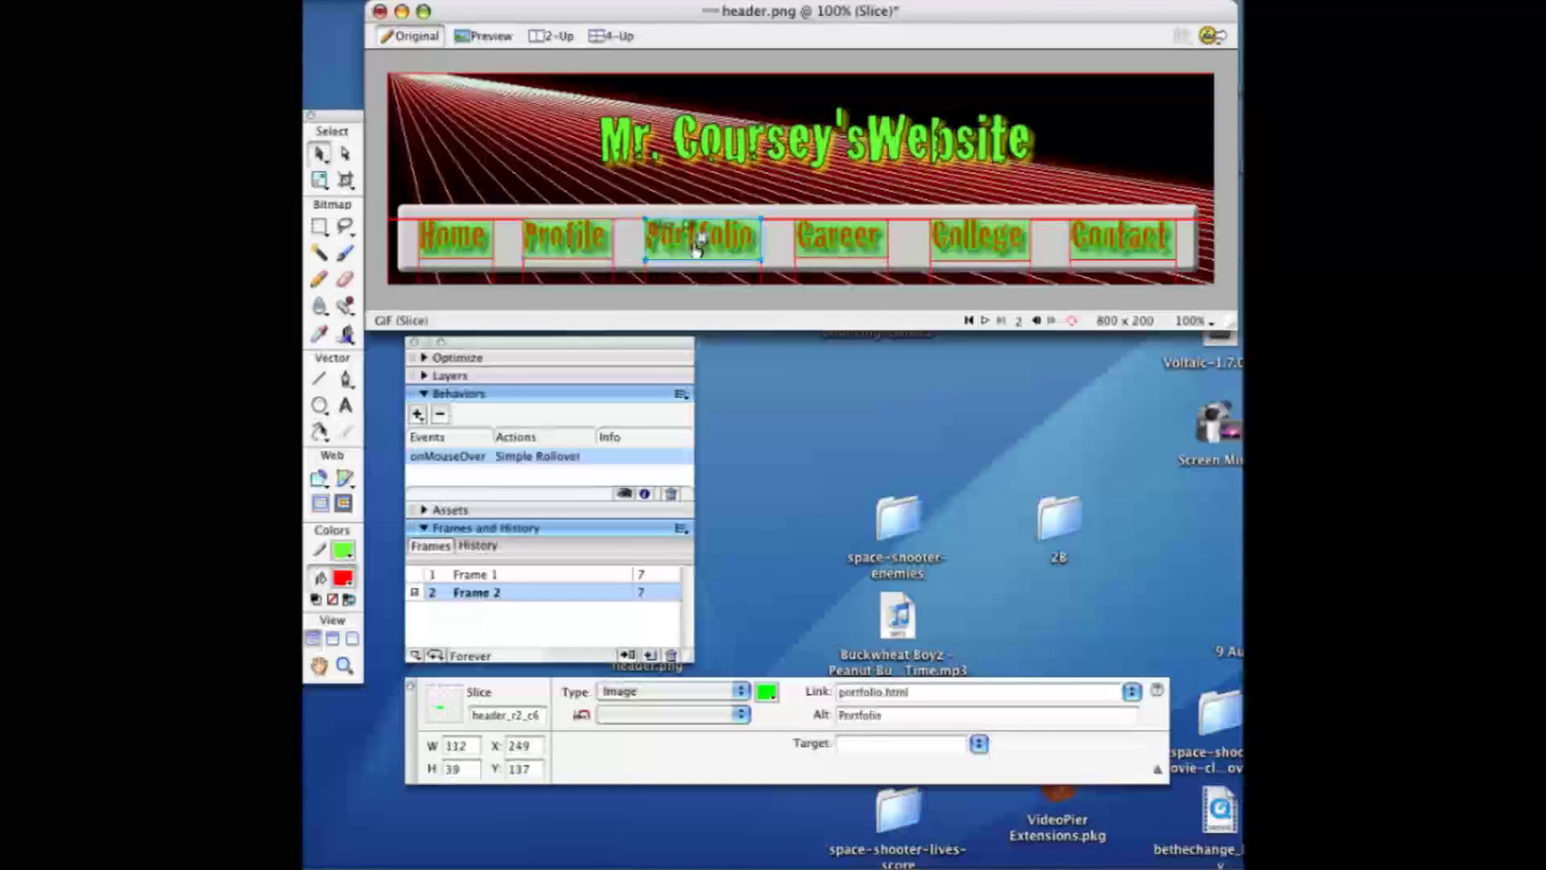
click(837, 249)
click(984, 239)
click(1123, 247)
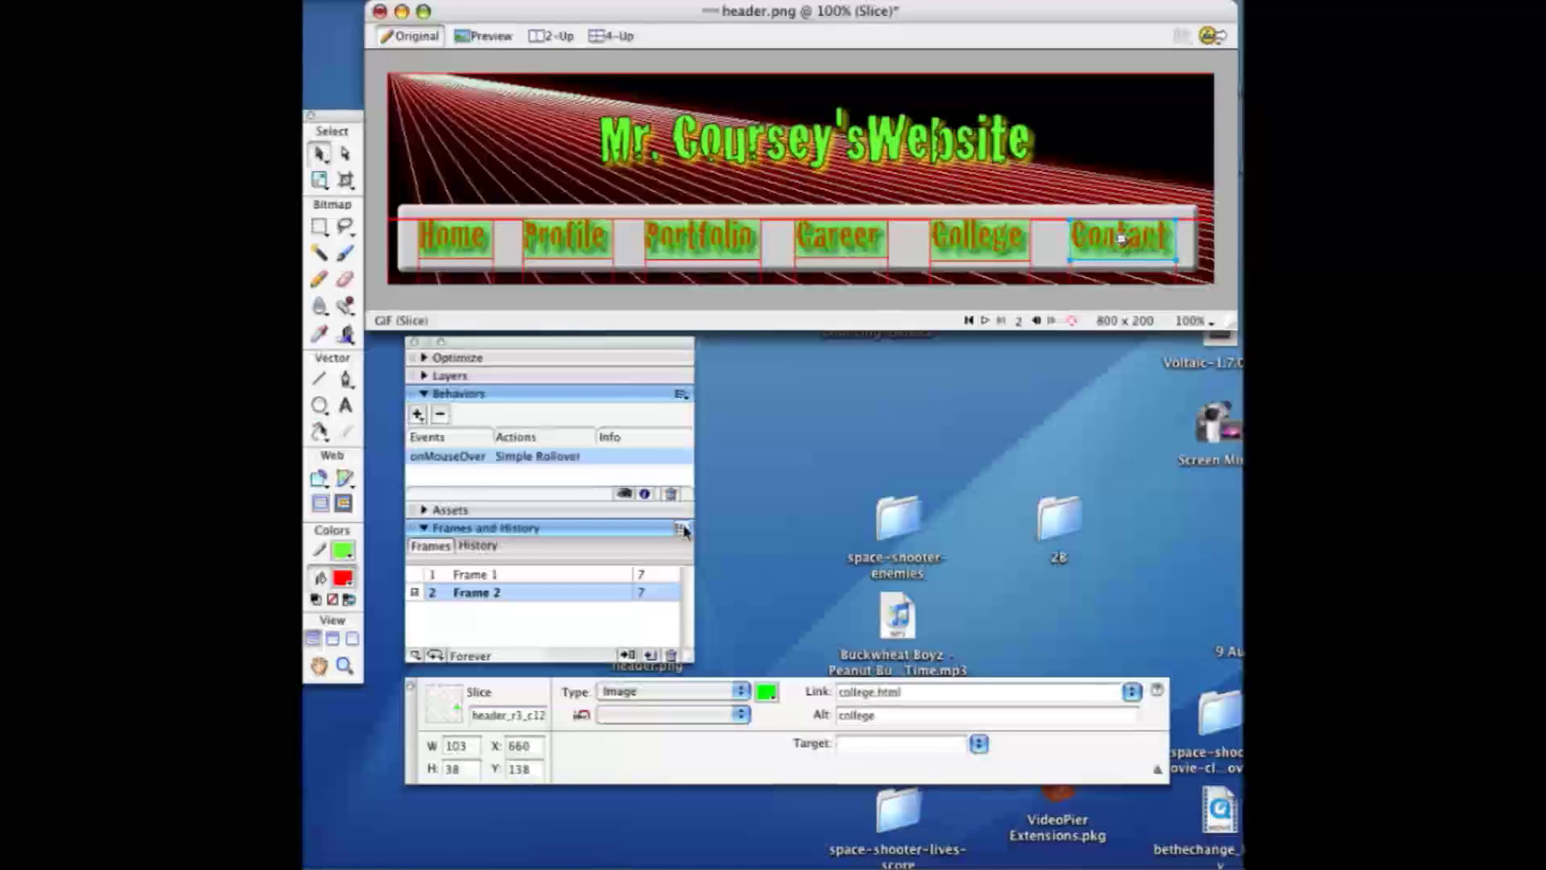
click(425, 376)
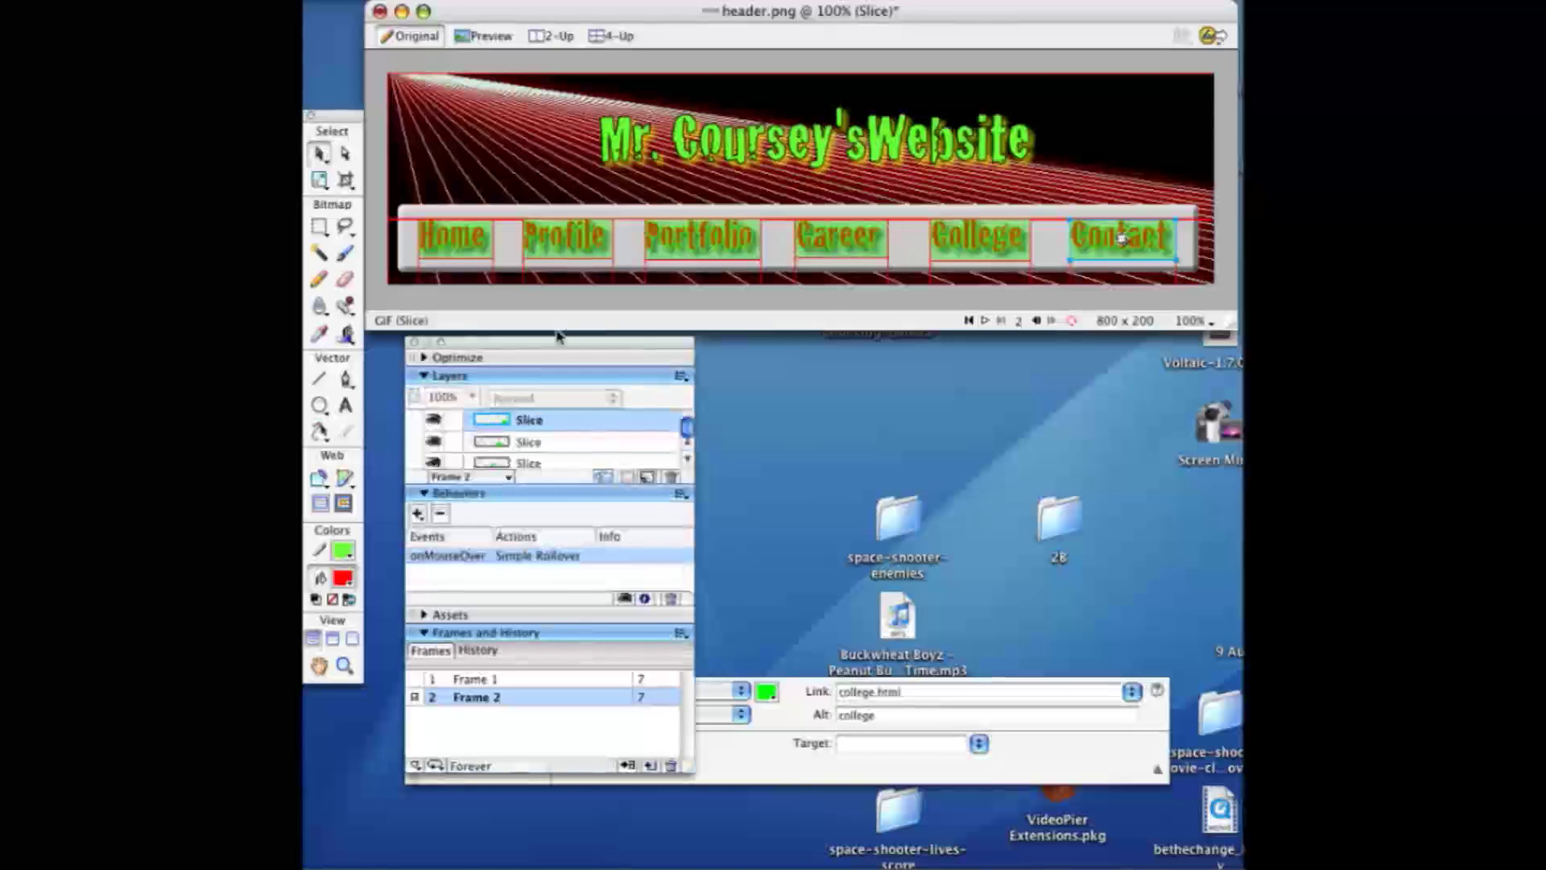
Name the Home slice layer 'home' and begin naming the Profile slice layer 'profile'
click(455, 246)
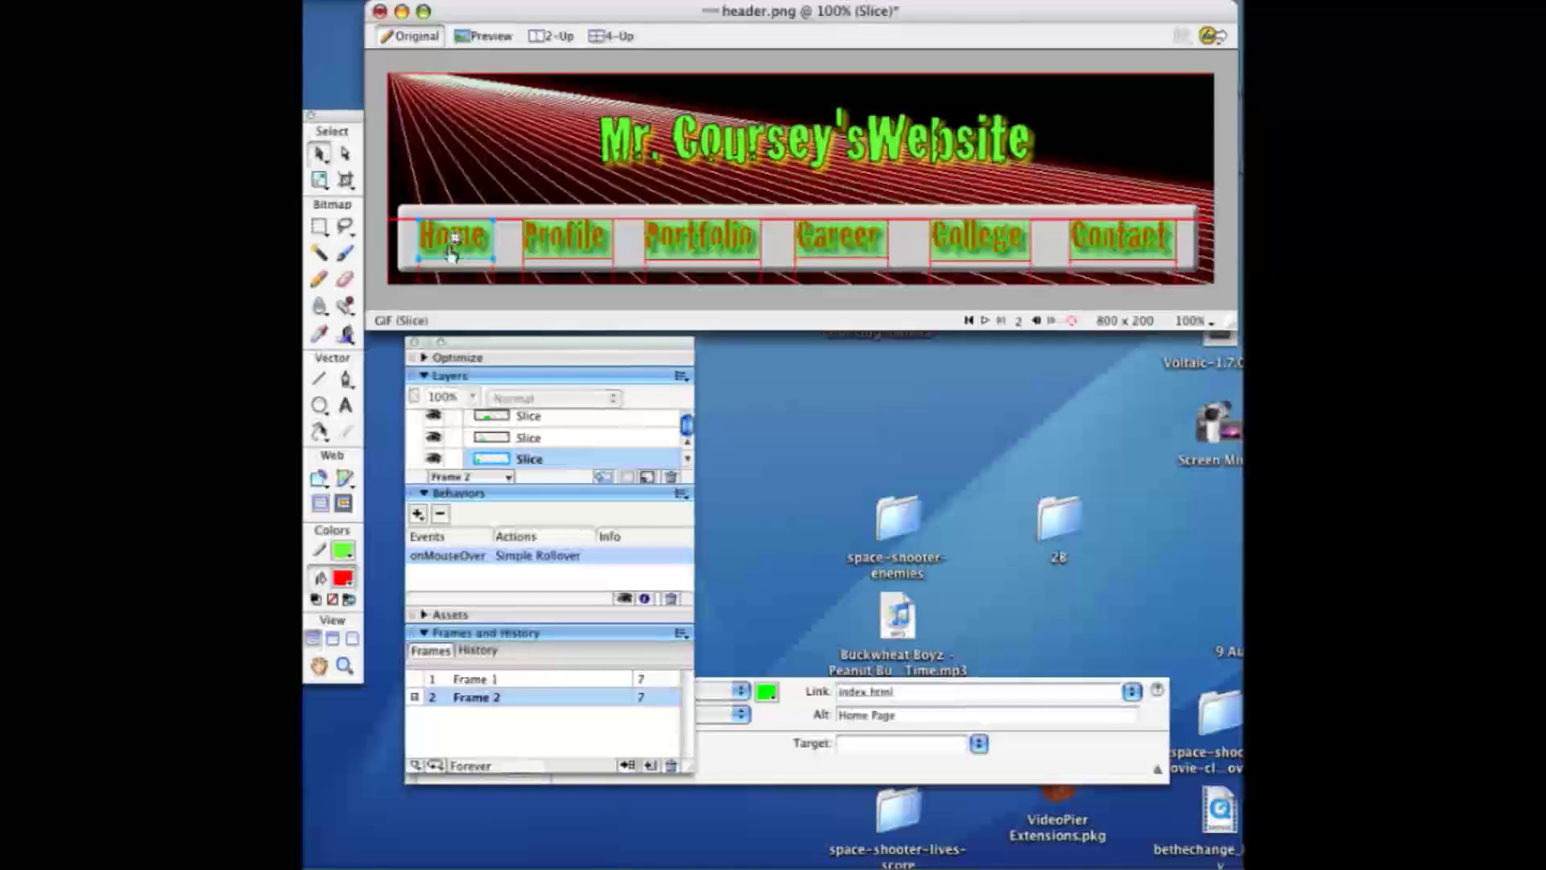
double_click(540, 461)
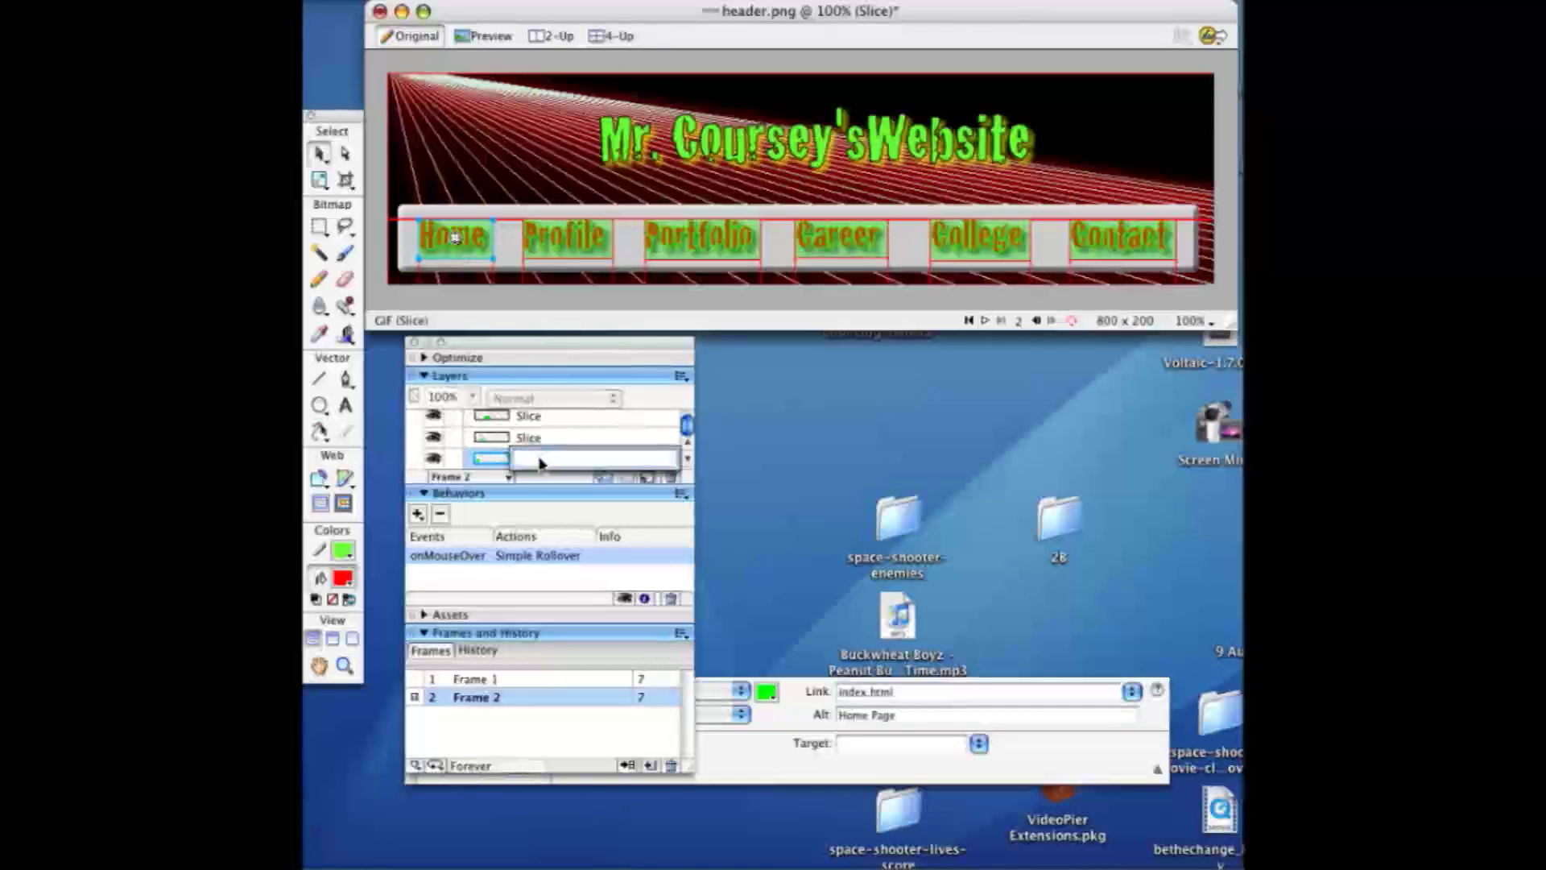
text(home)
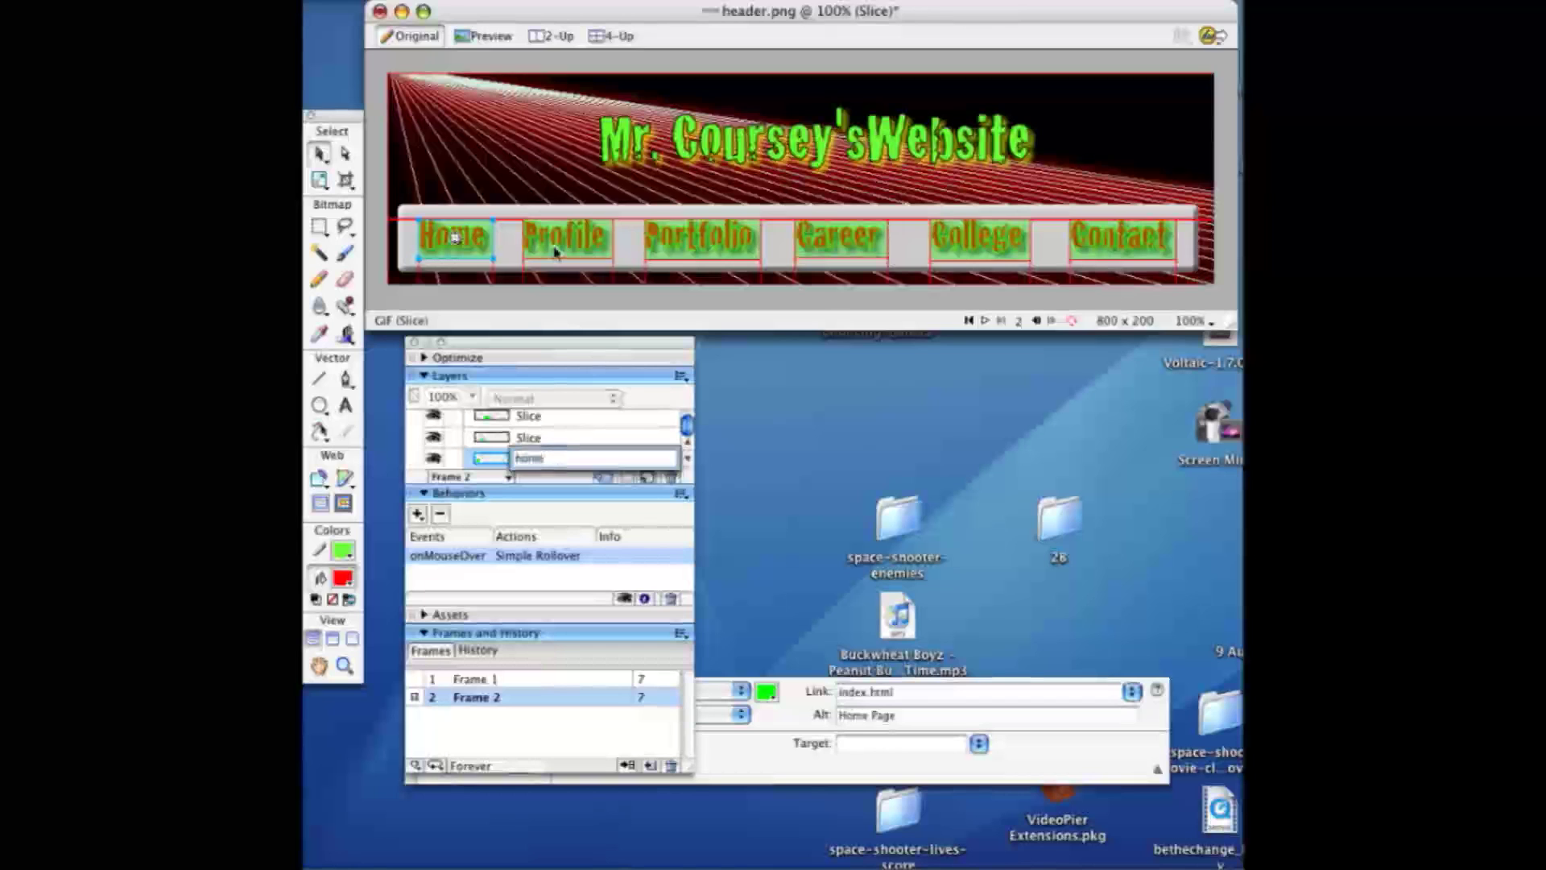
key(Return)
click(555, 249)
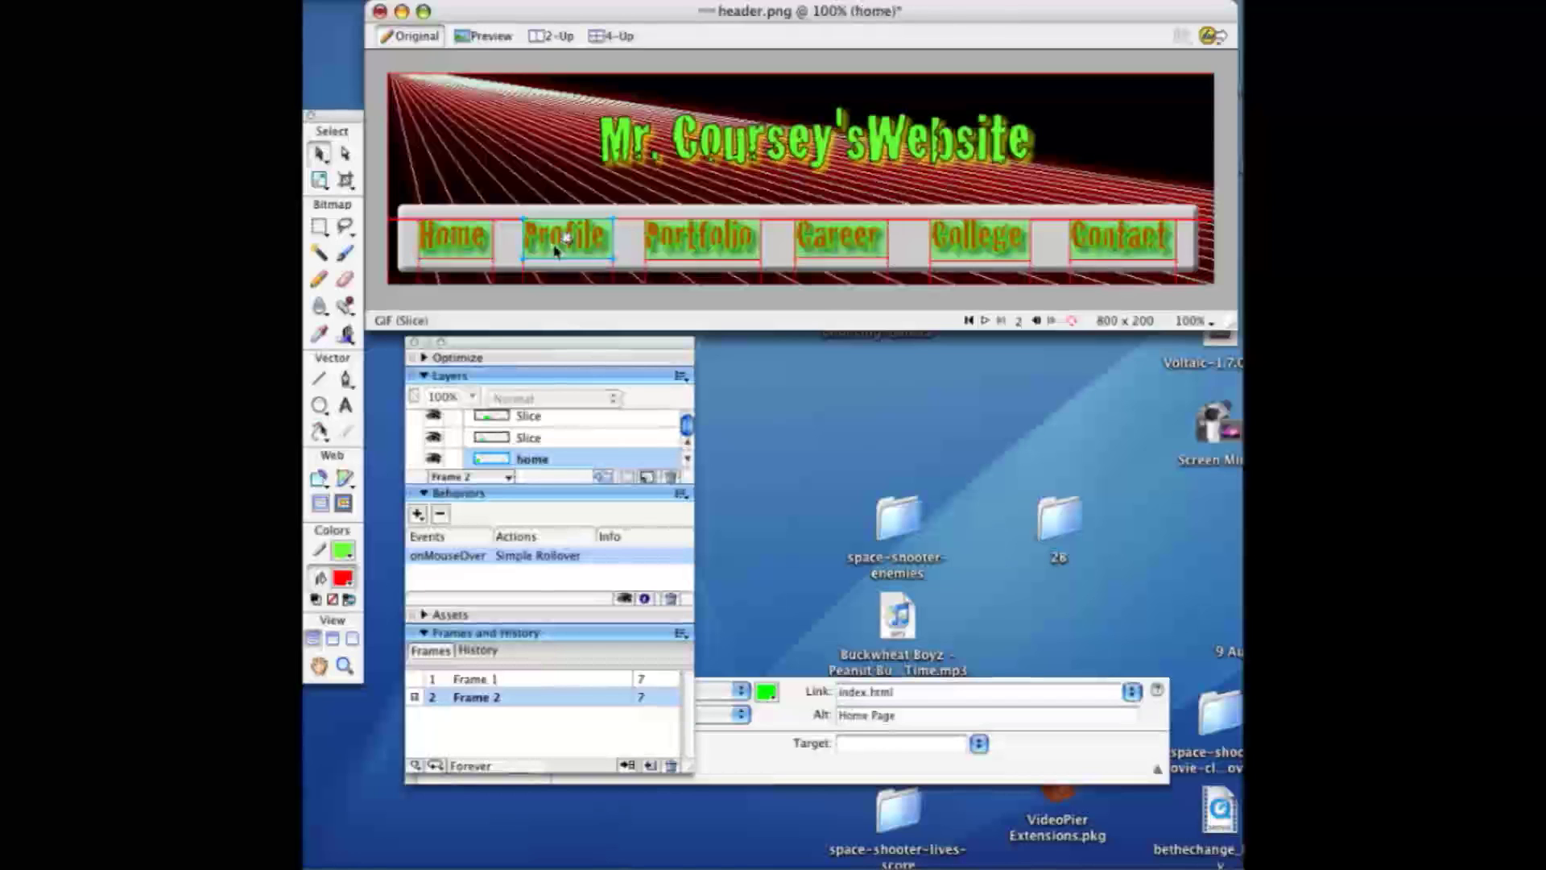
double_click(554, 444)
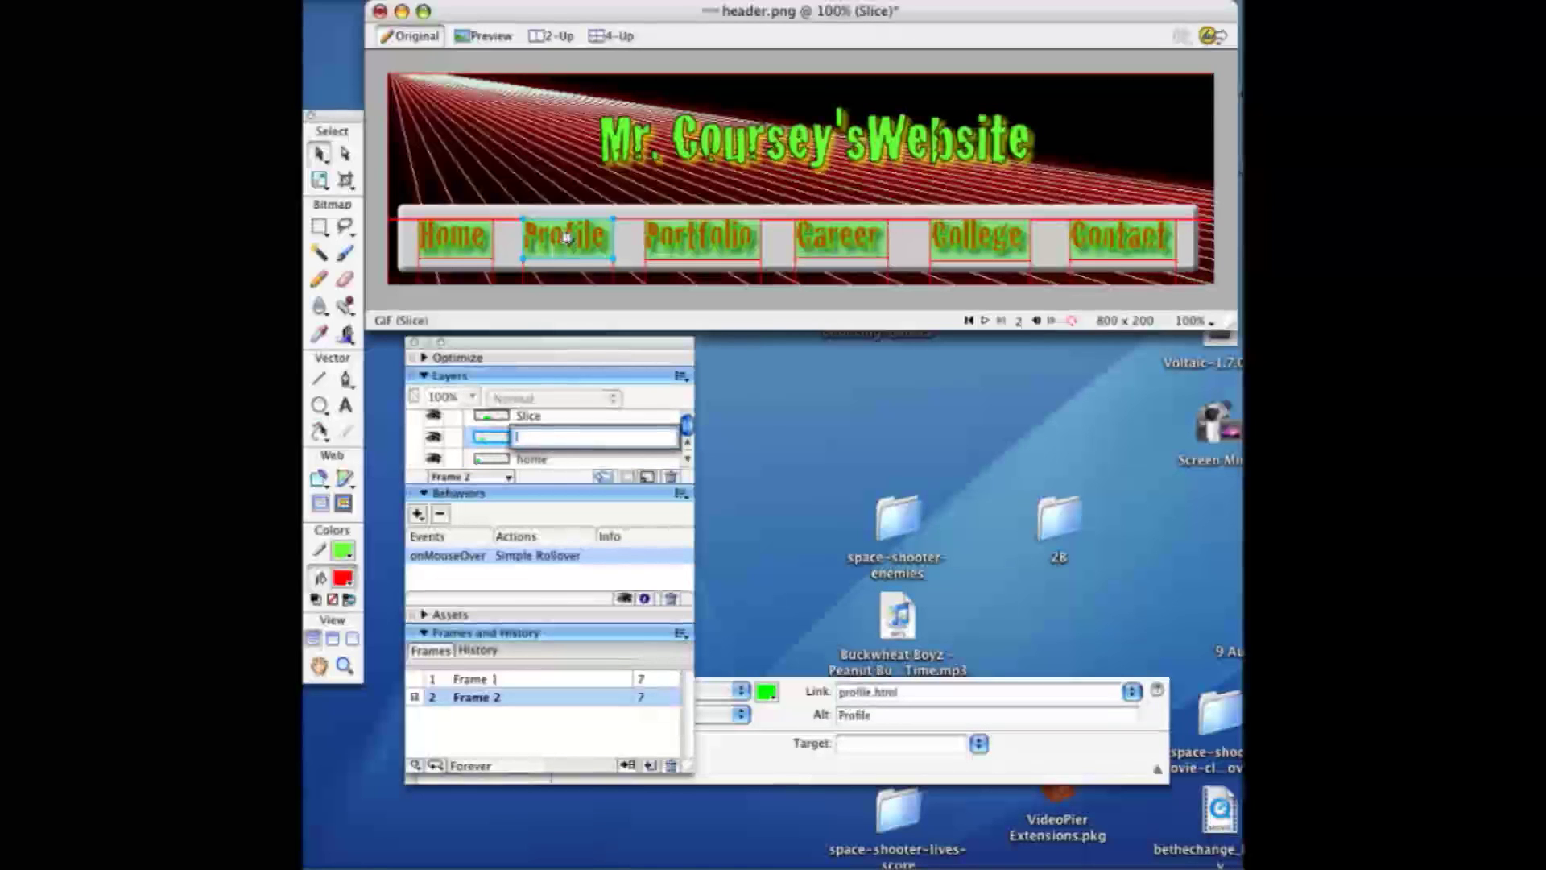
text(pro)
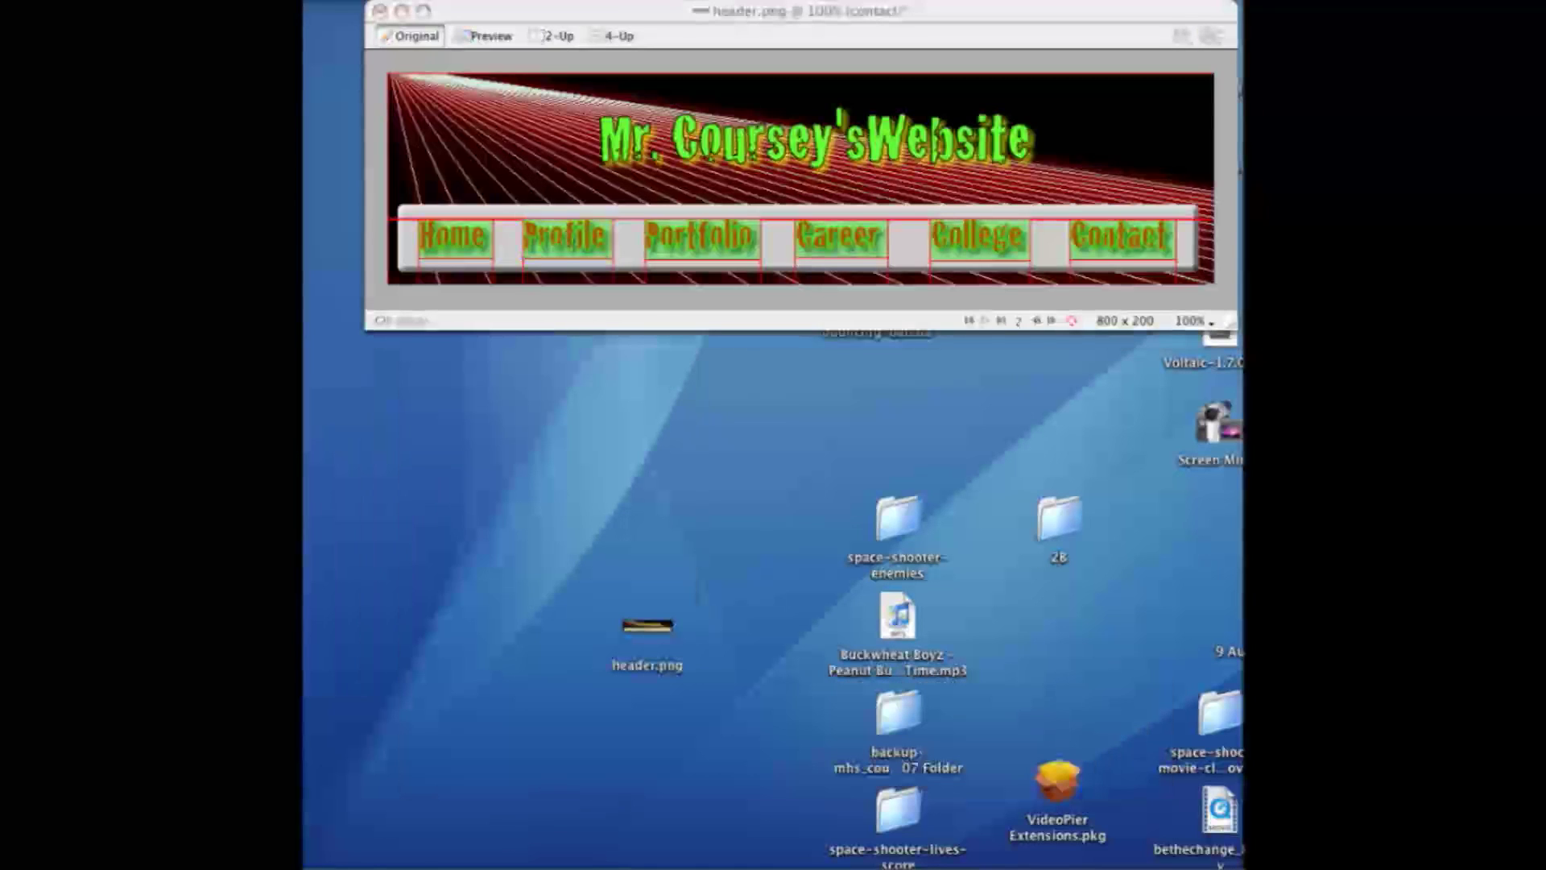
Check the names on the Profile, Portfolio, Career, College and Contact slices
click(563, 16)
click(552, 246)
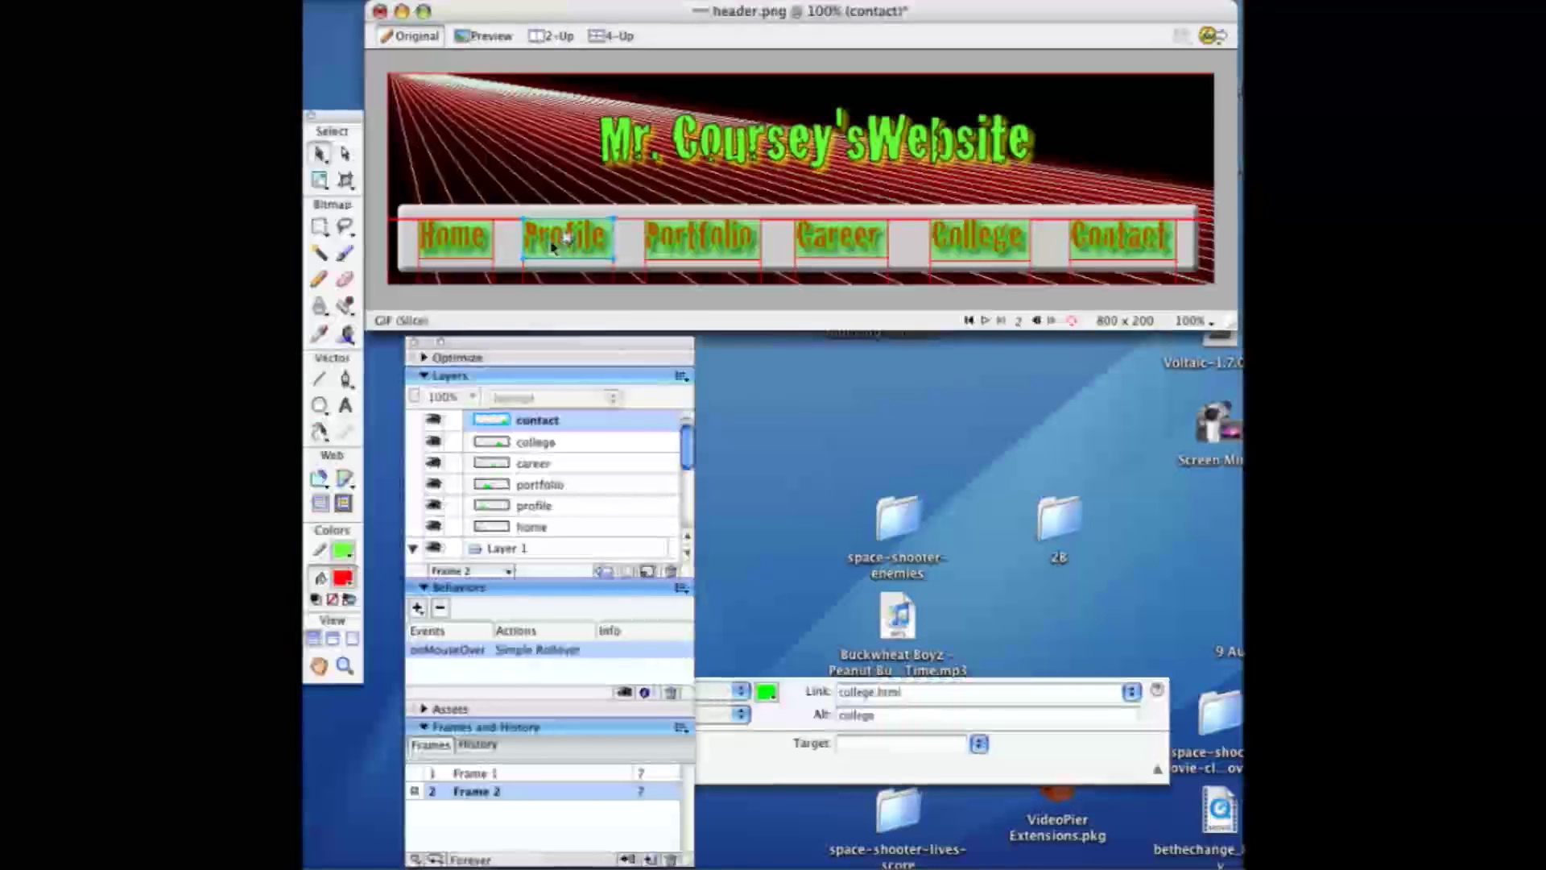
click(658, 256)
click(841, 245)
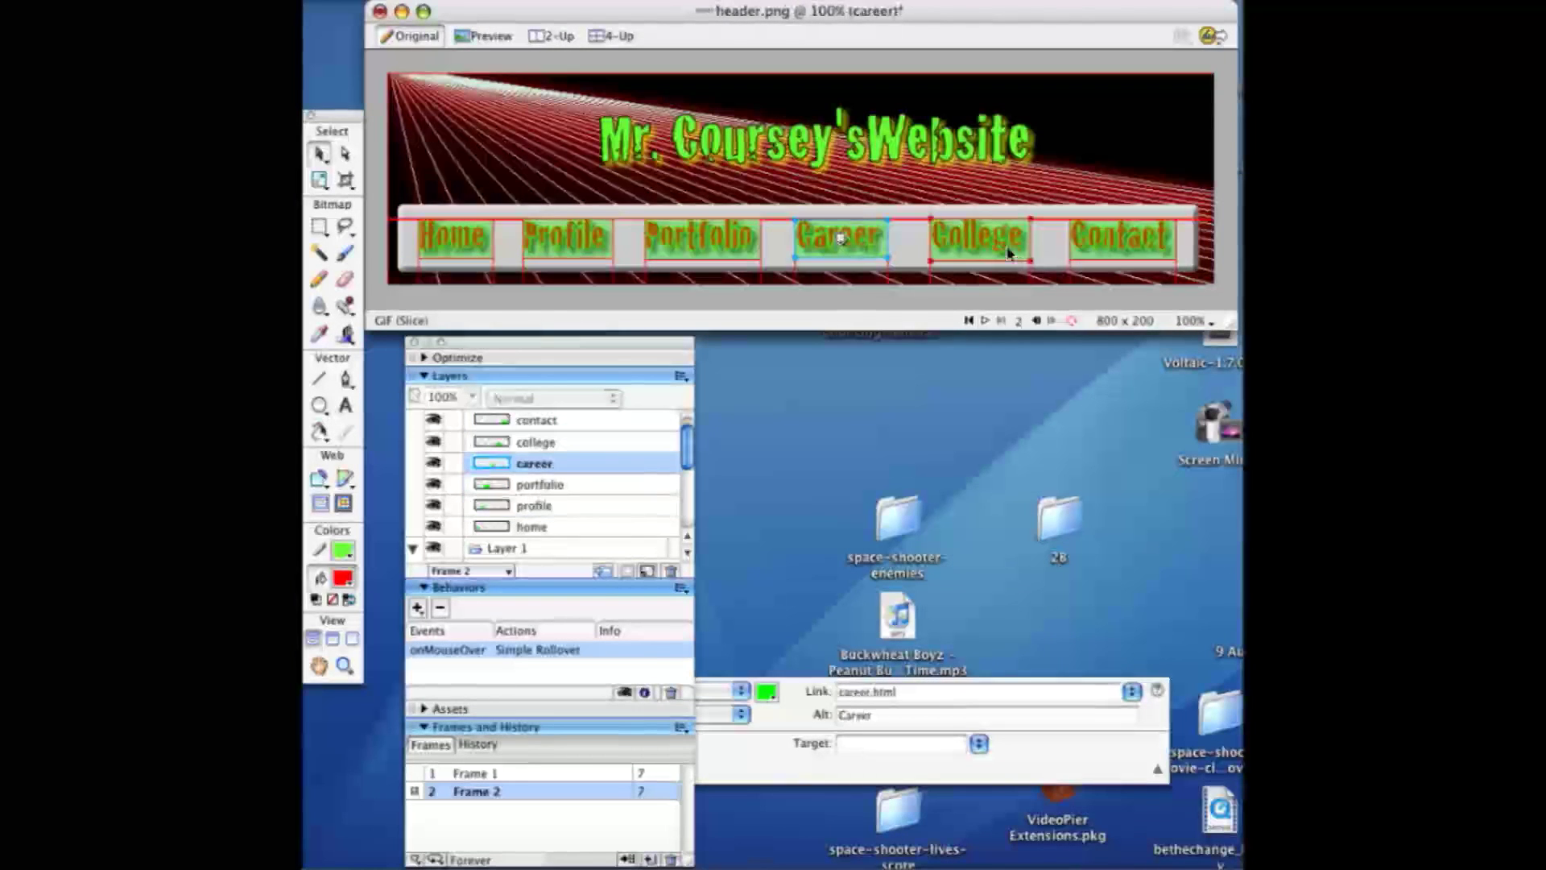
click(1009, 253)
click(1124, 251)
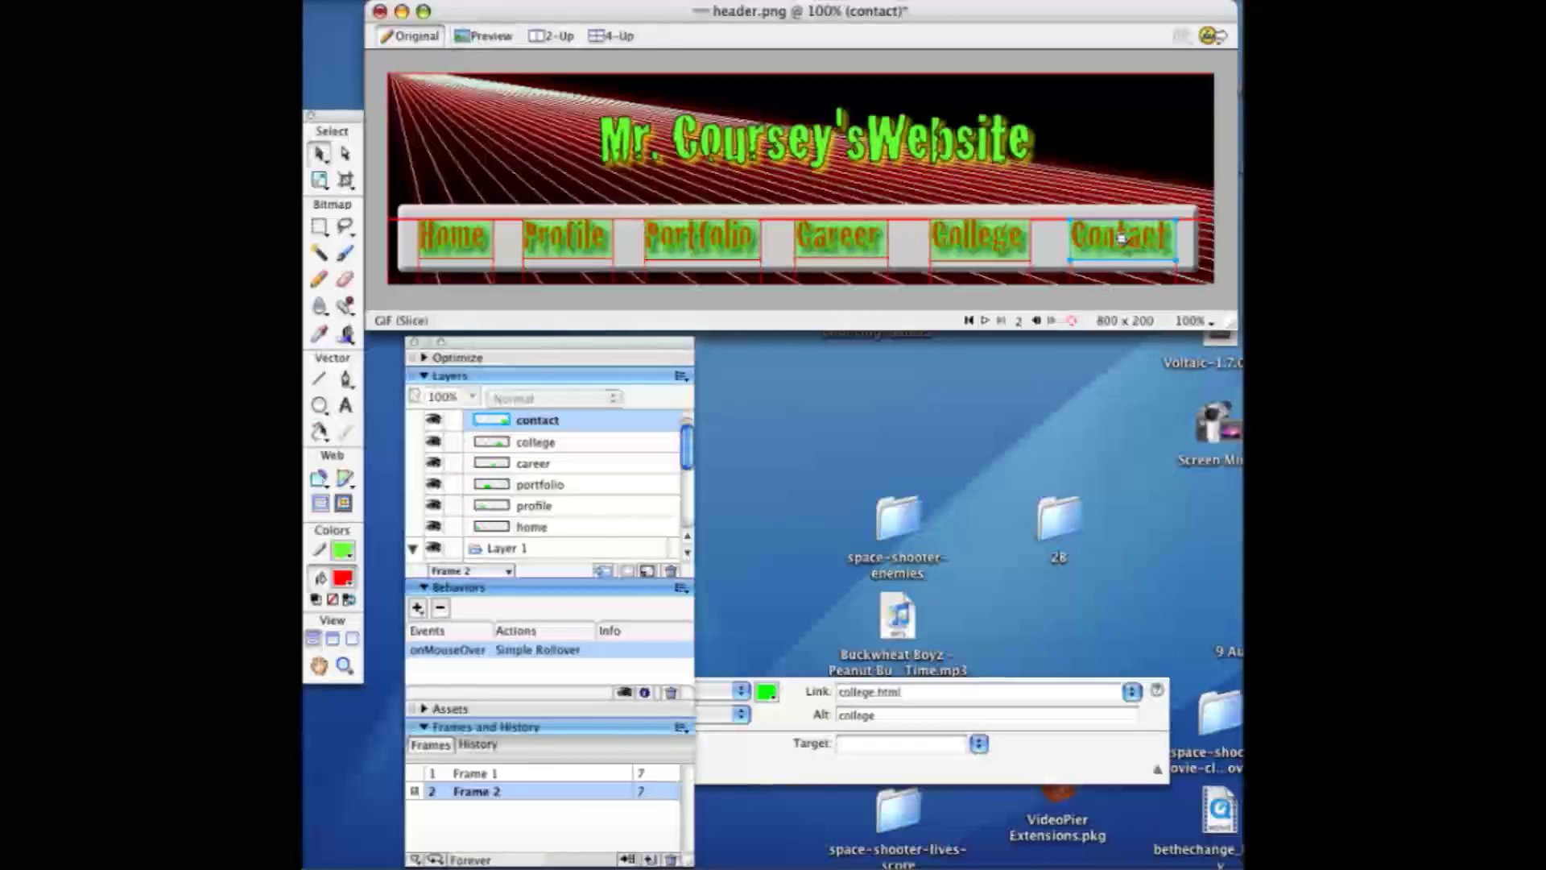
click(455, 0)
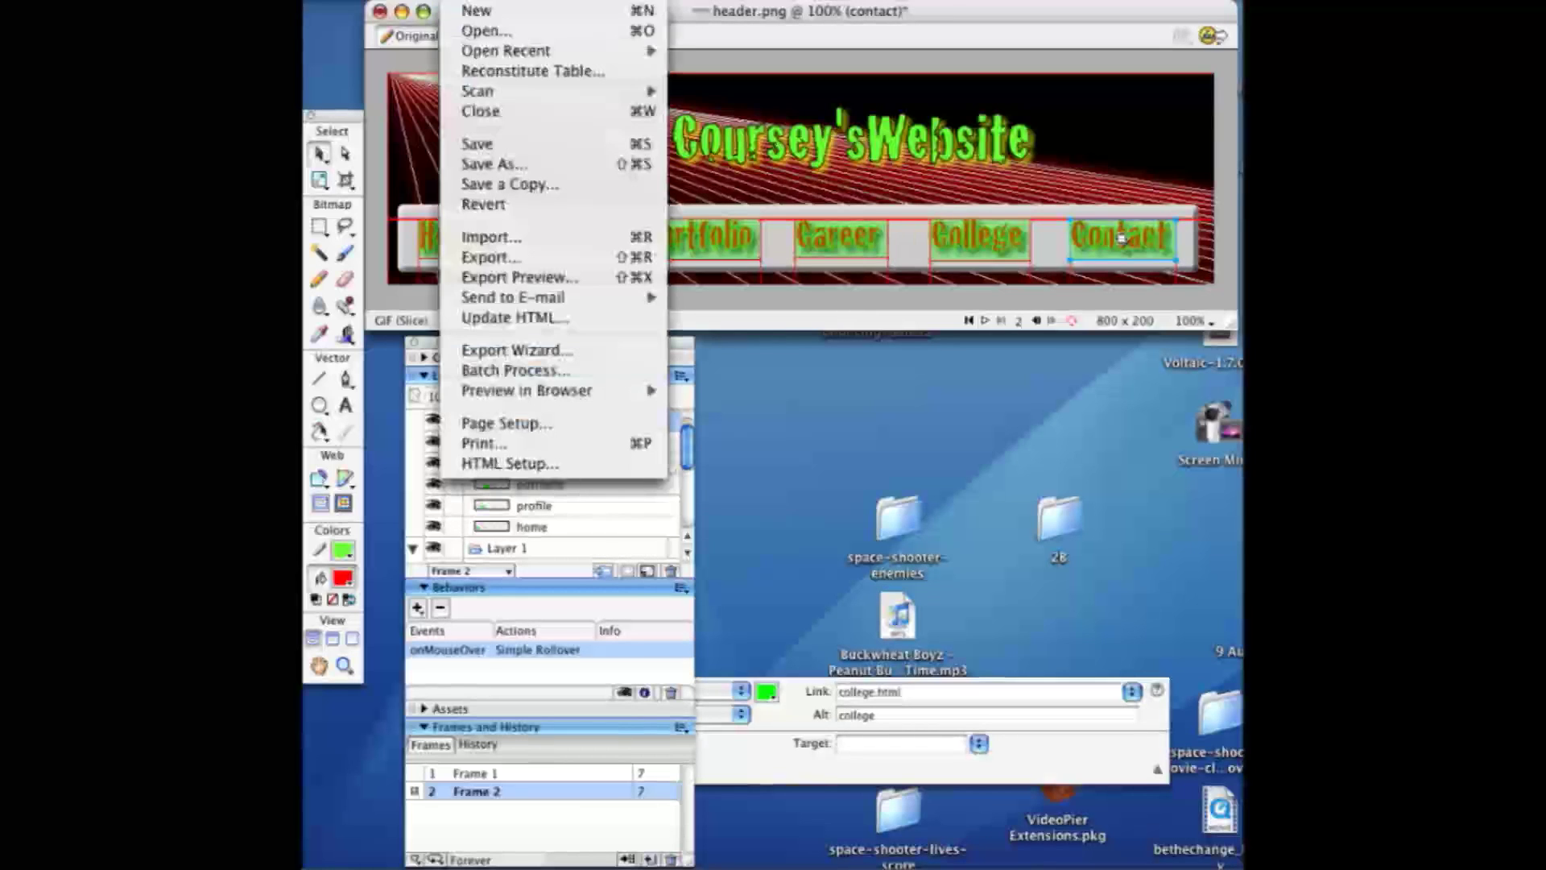
In Export Preview, set the format to JPEG with 80% quality
click(538, 278)
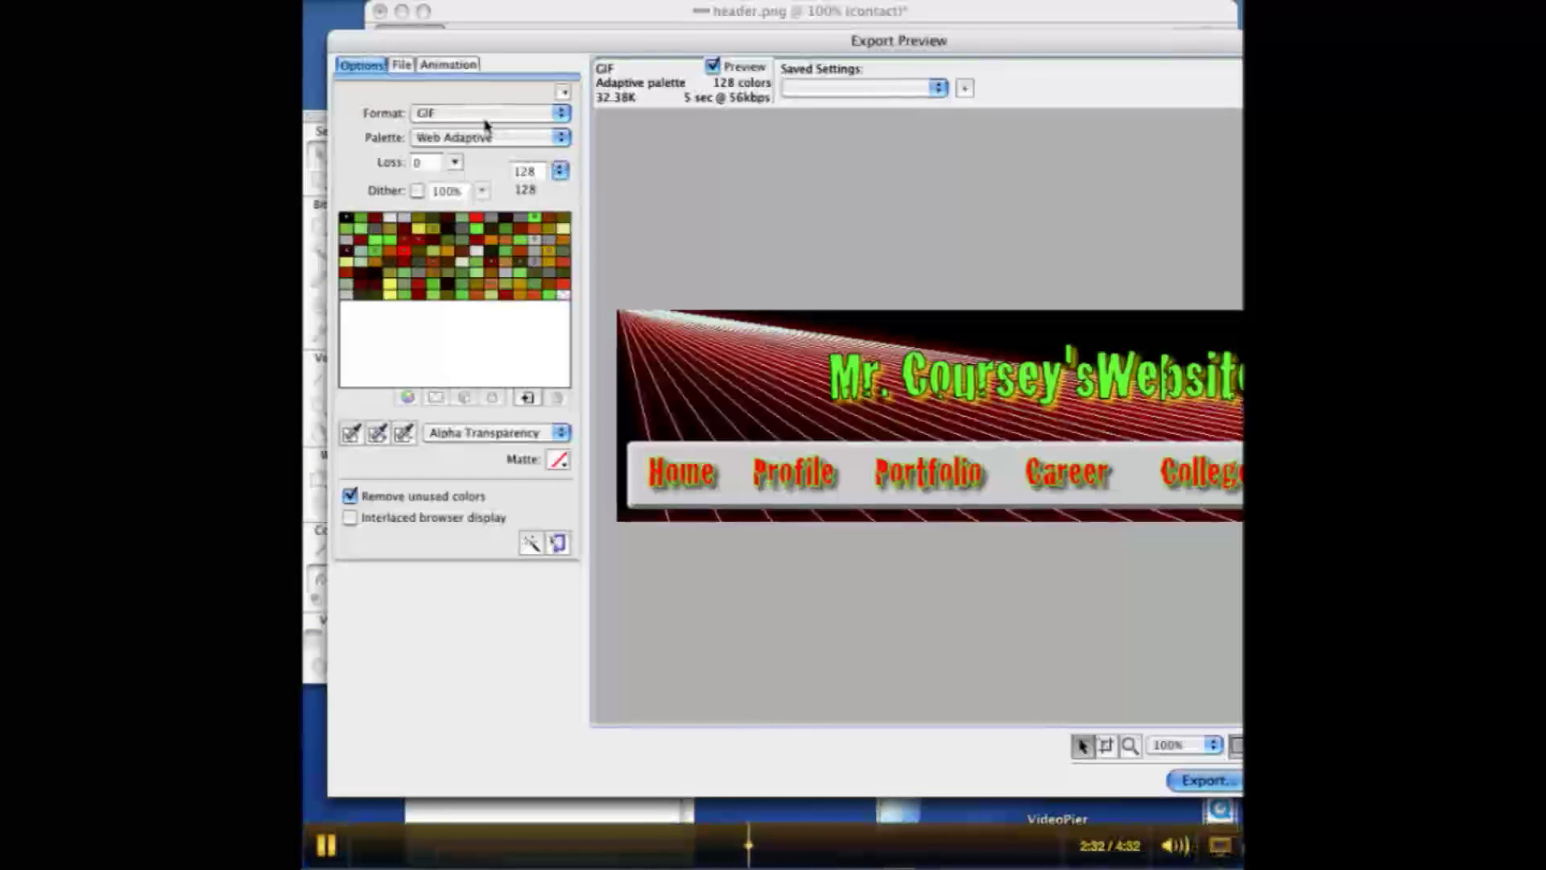
click(561, 114)
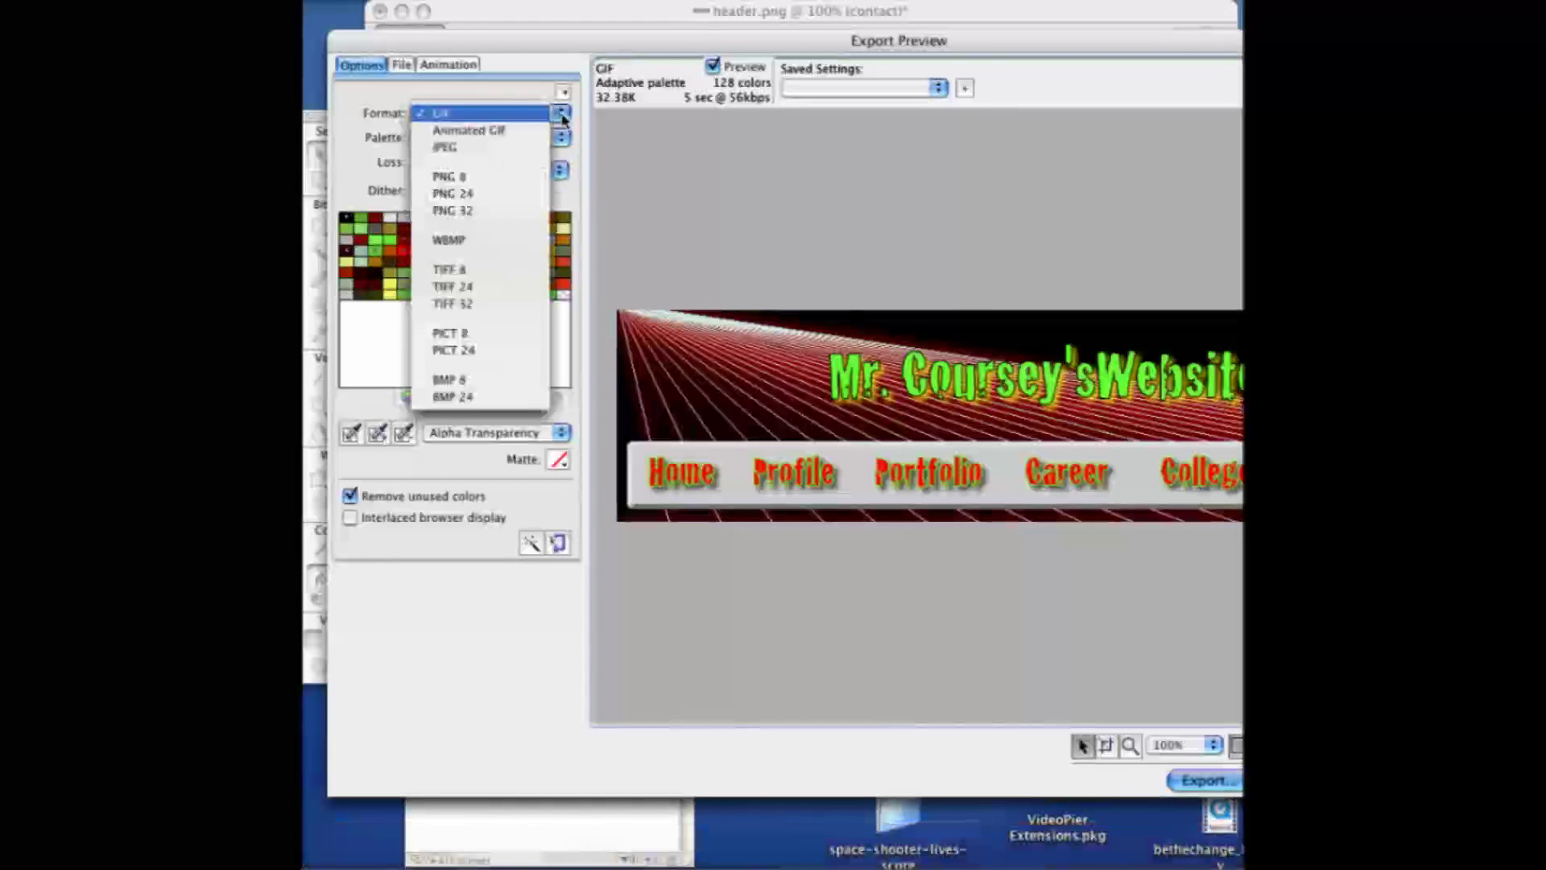
click(529, 148)
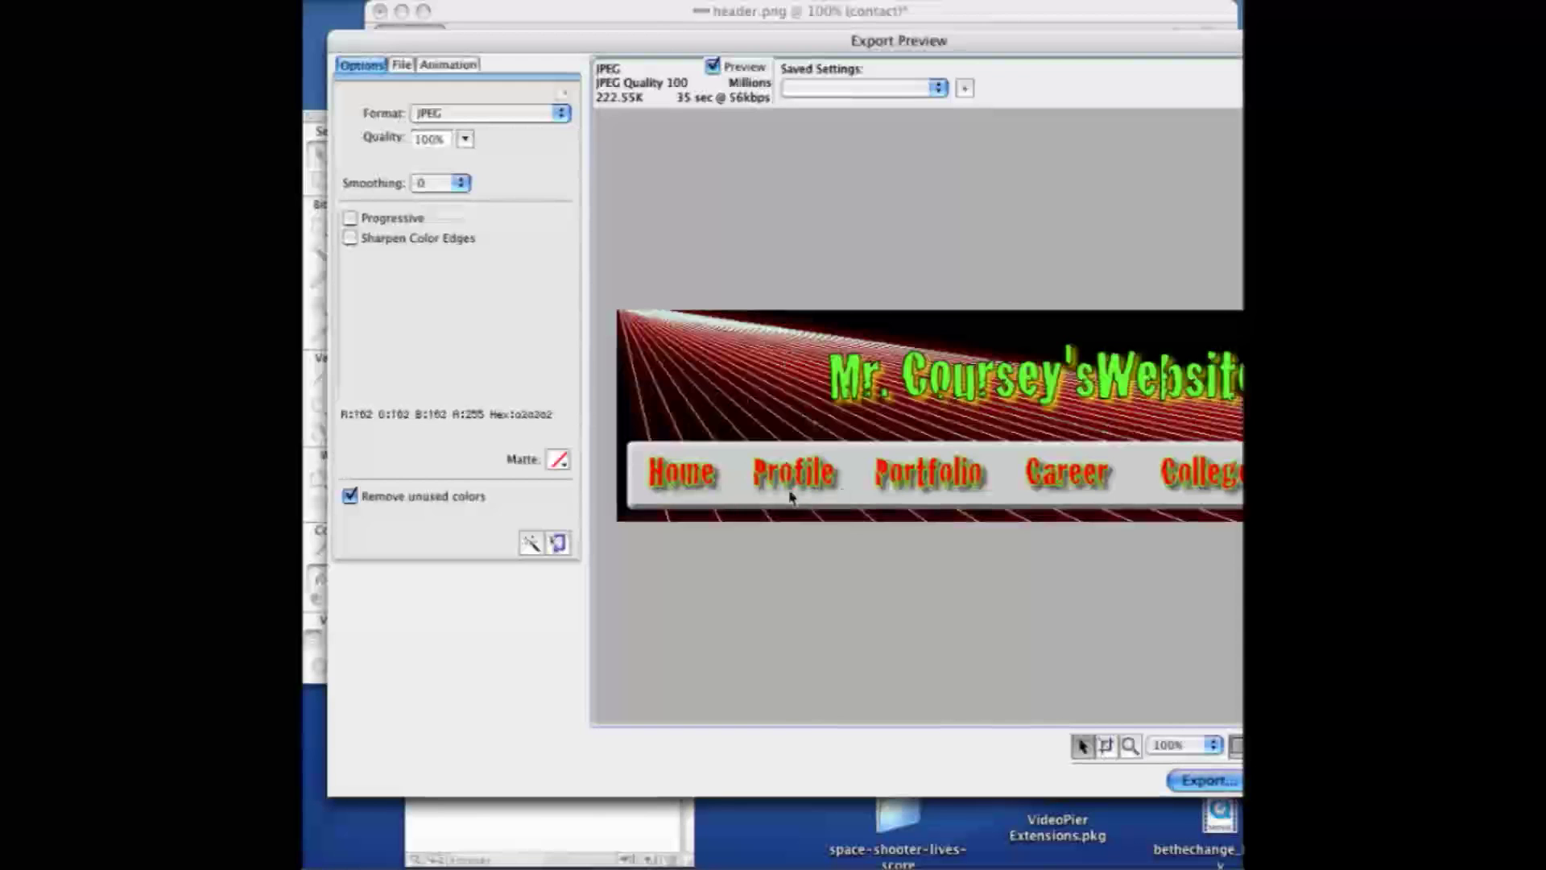
click(464, 141)
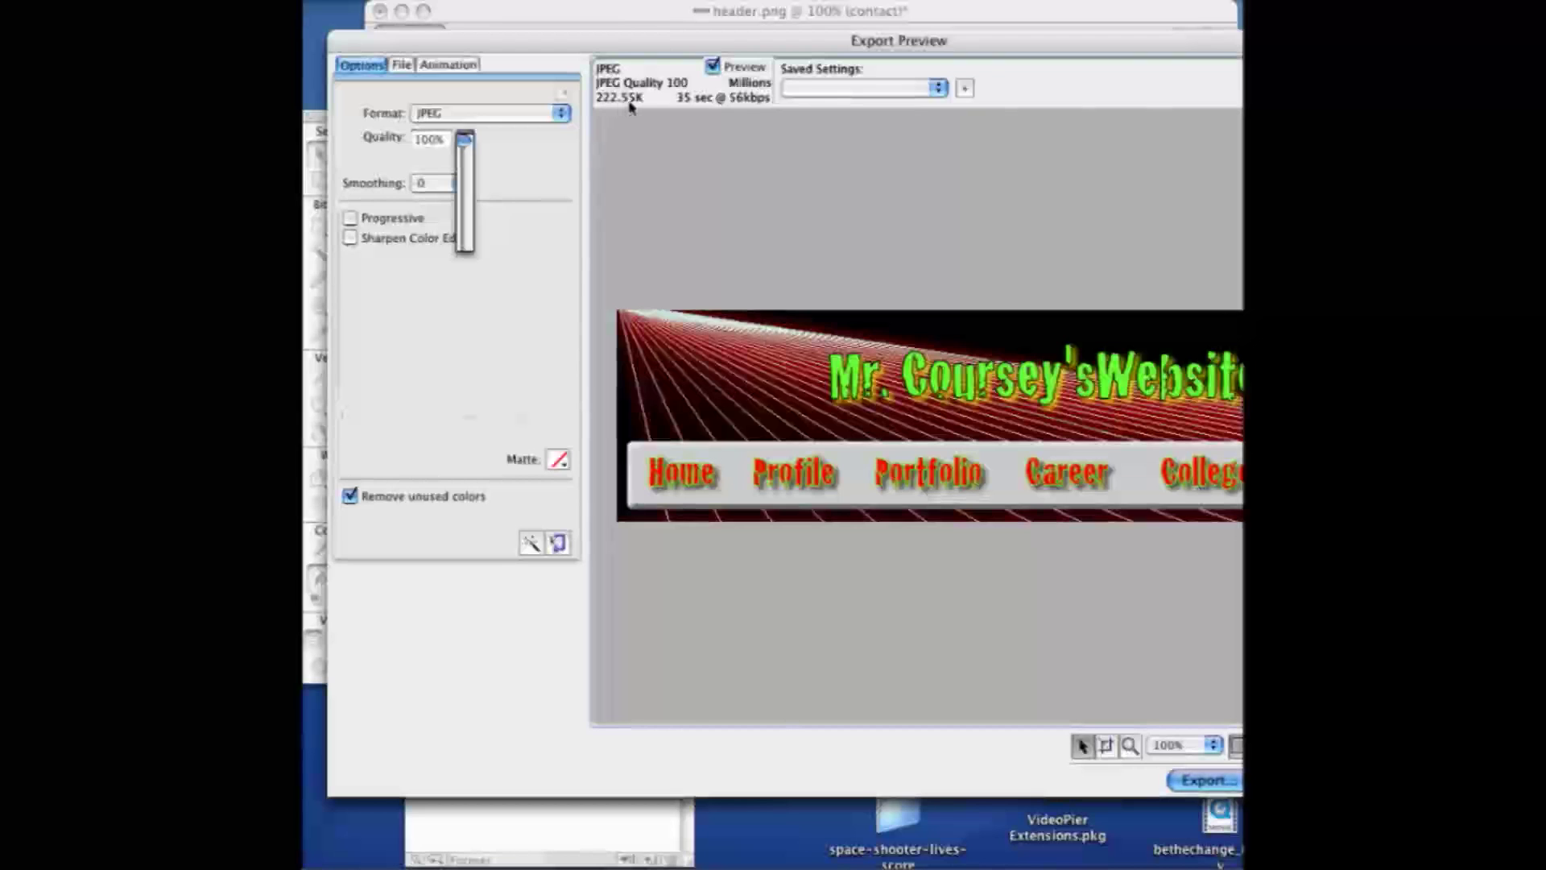
drag(464, 141, 464, 162)
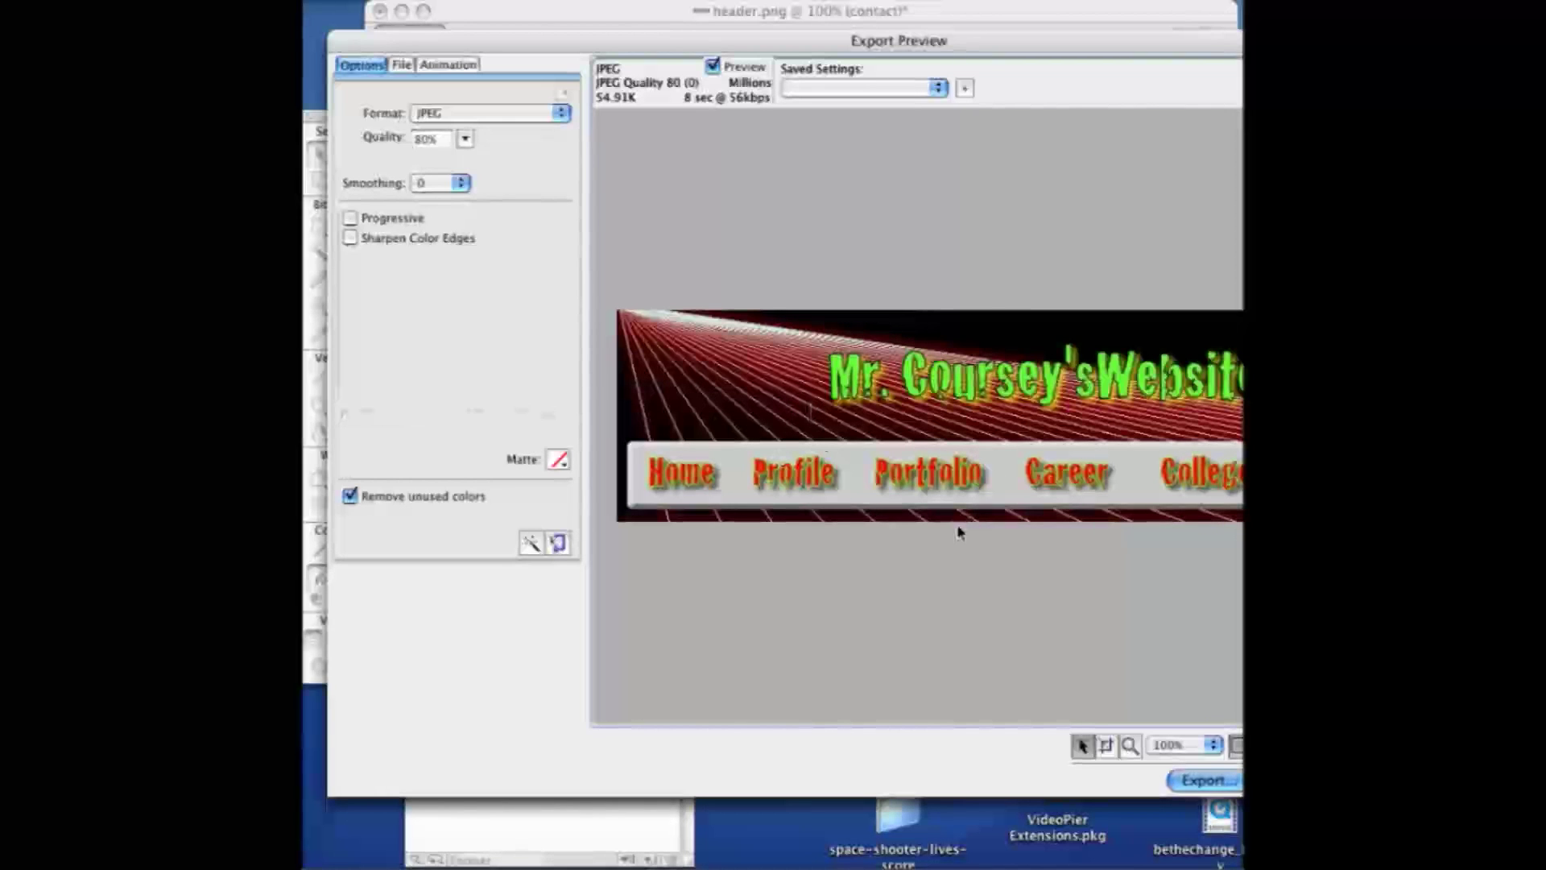
Save header.HTML to the root folder, with its slice images in an images subfolder
click(1205, 781)
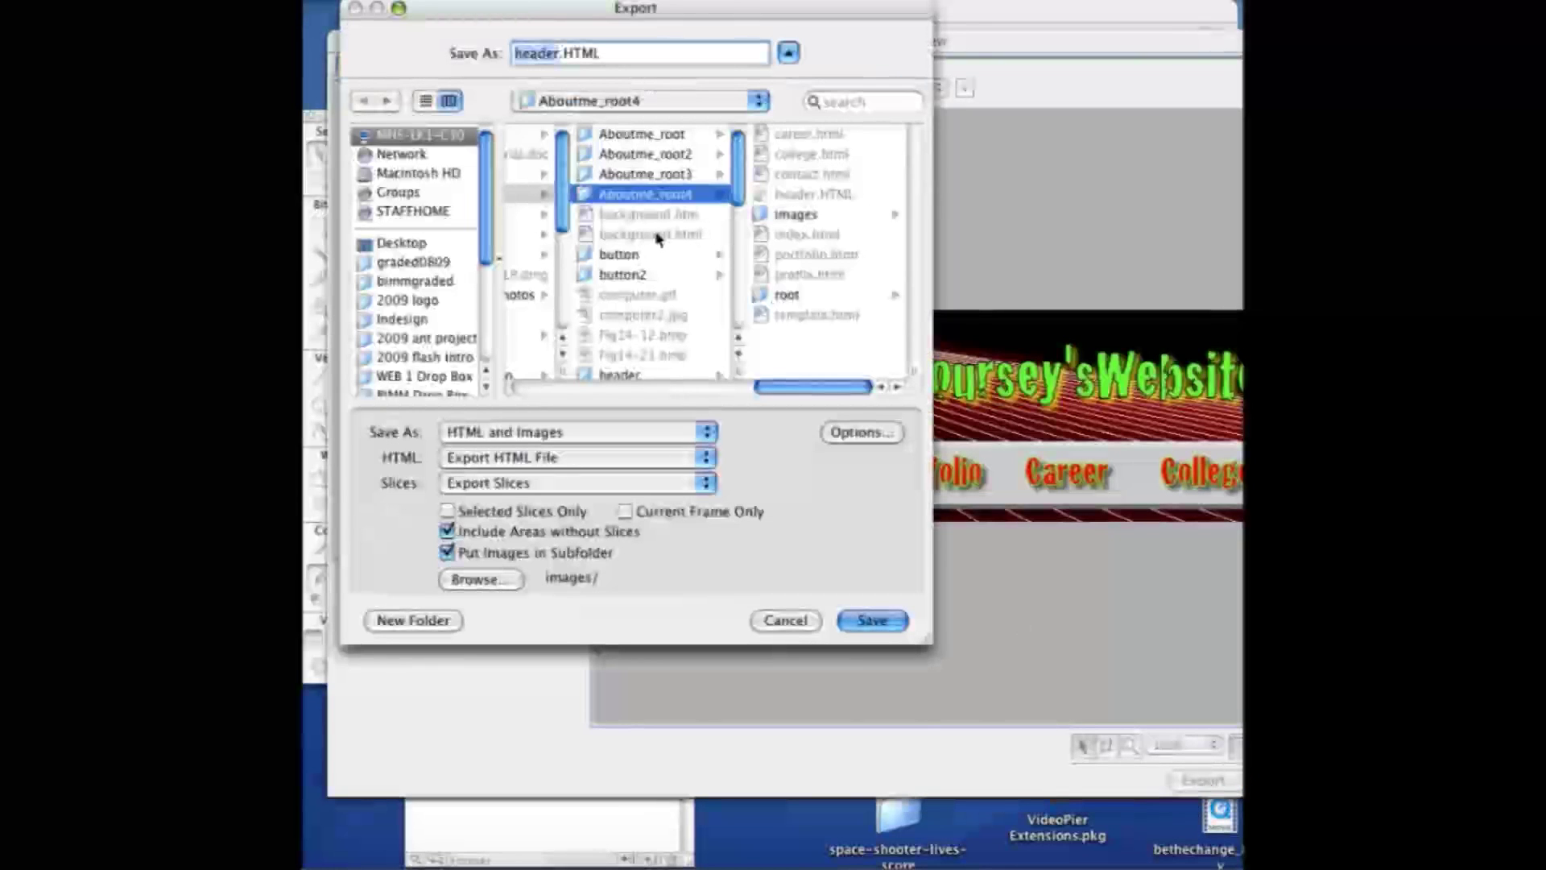
scroll(685, 306, down, 10)
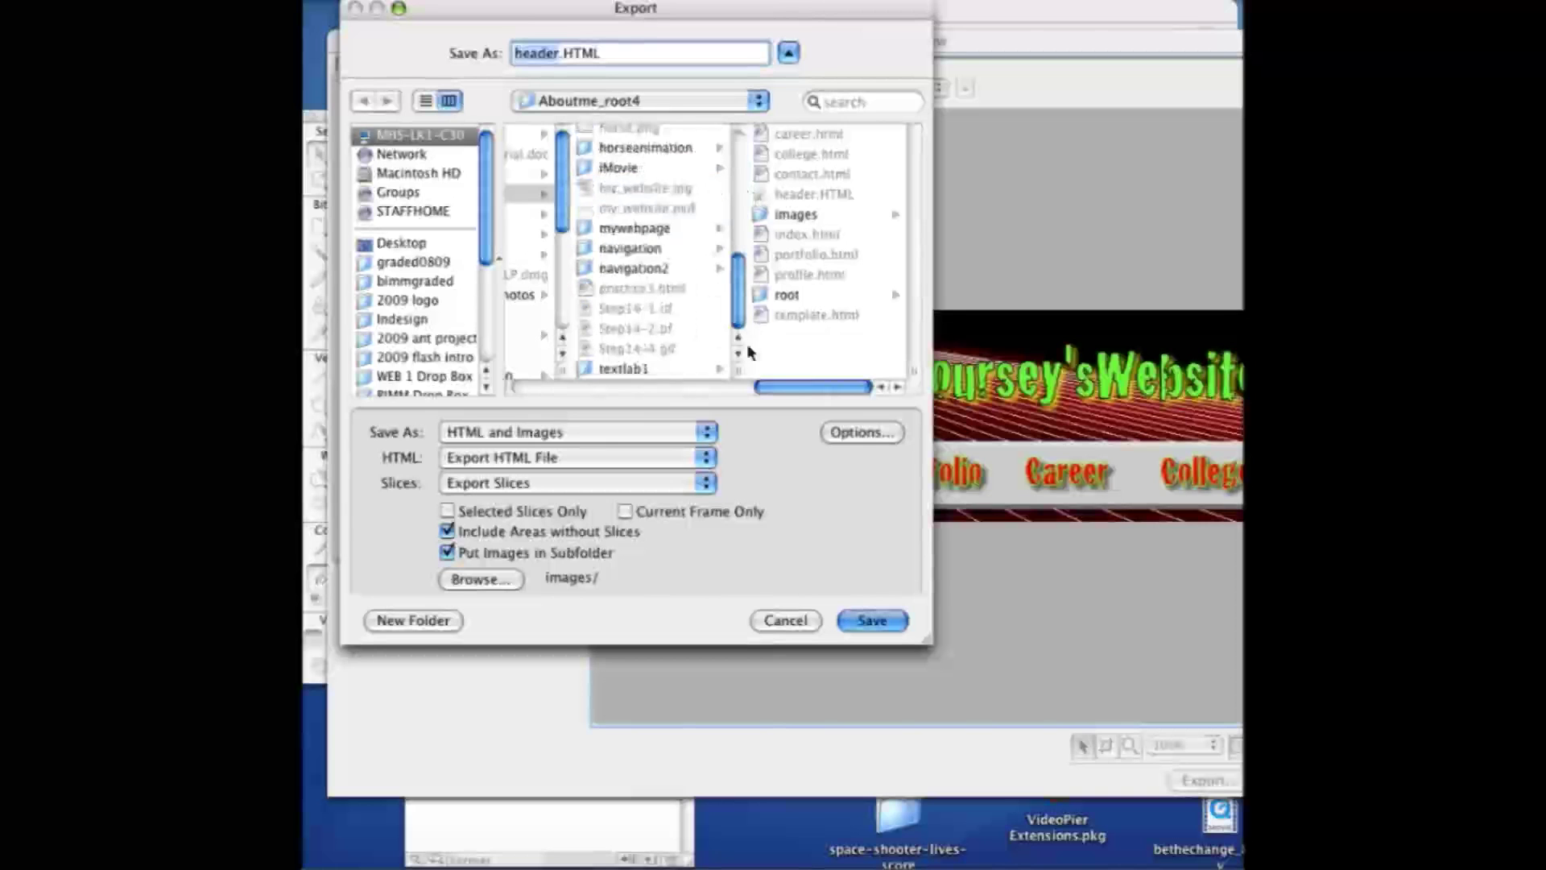
drag(789, 386, 630, 404)
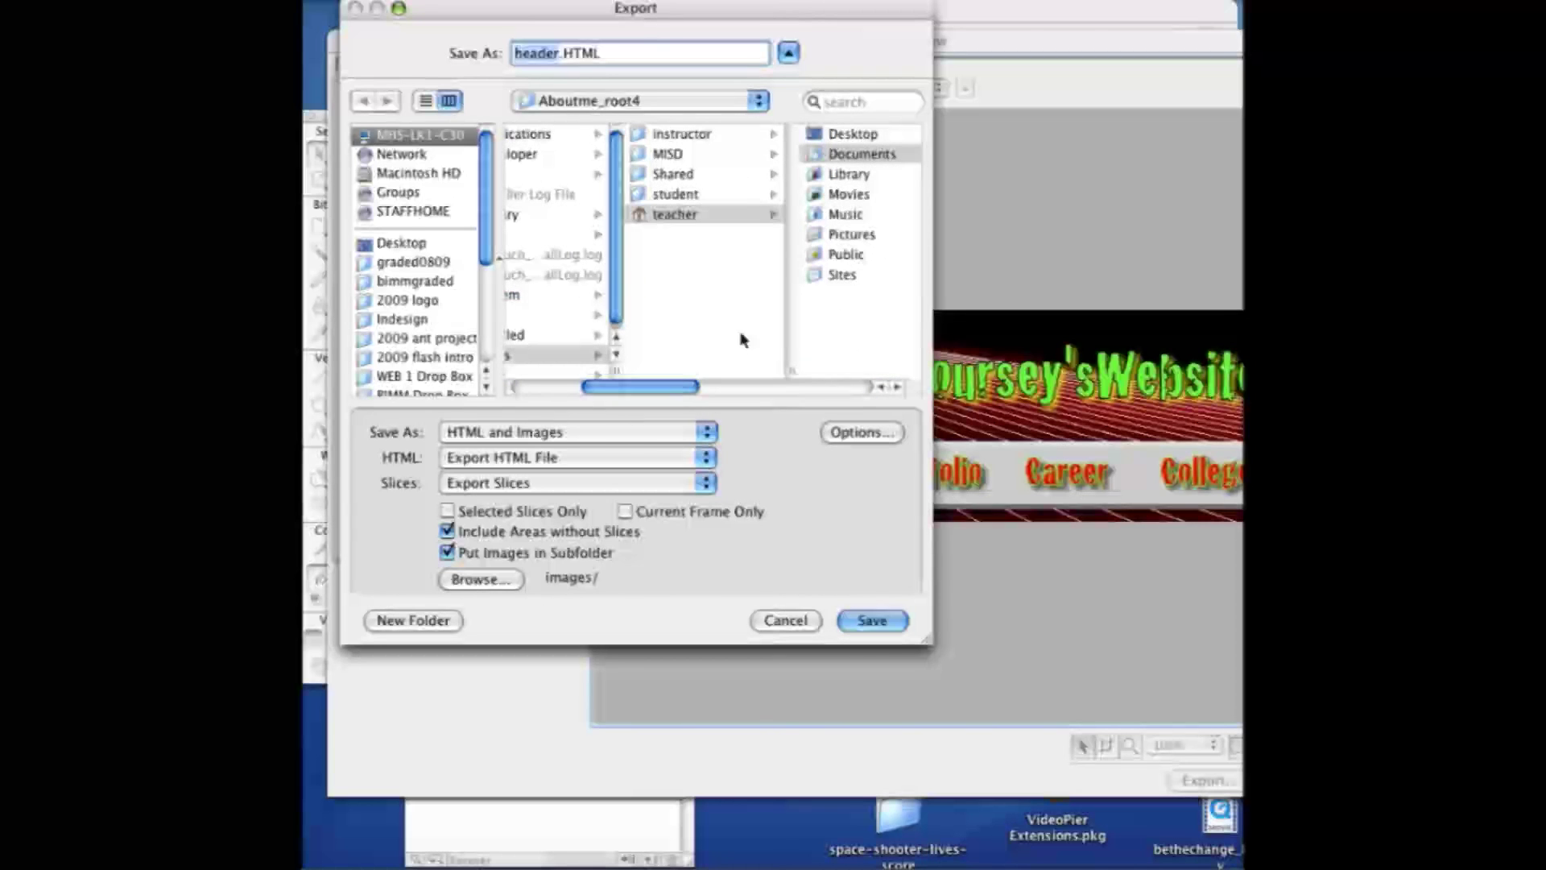
drag(672, 389, 765, 389)
click(727, 289)
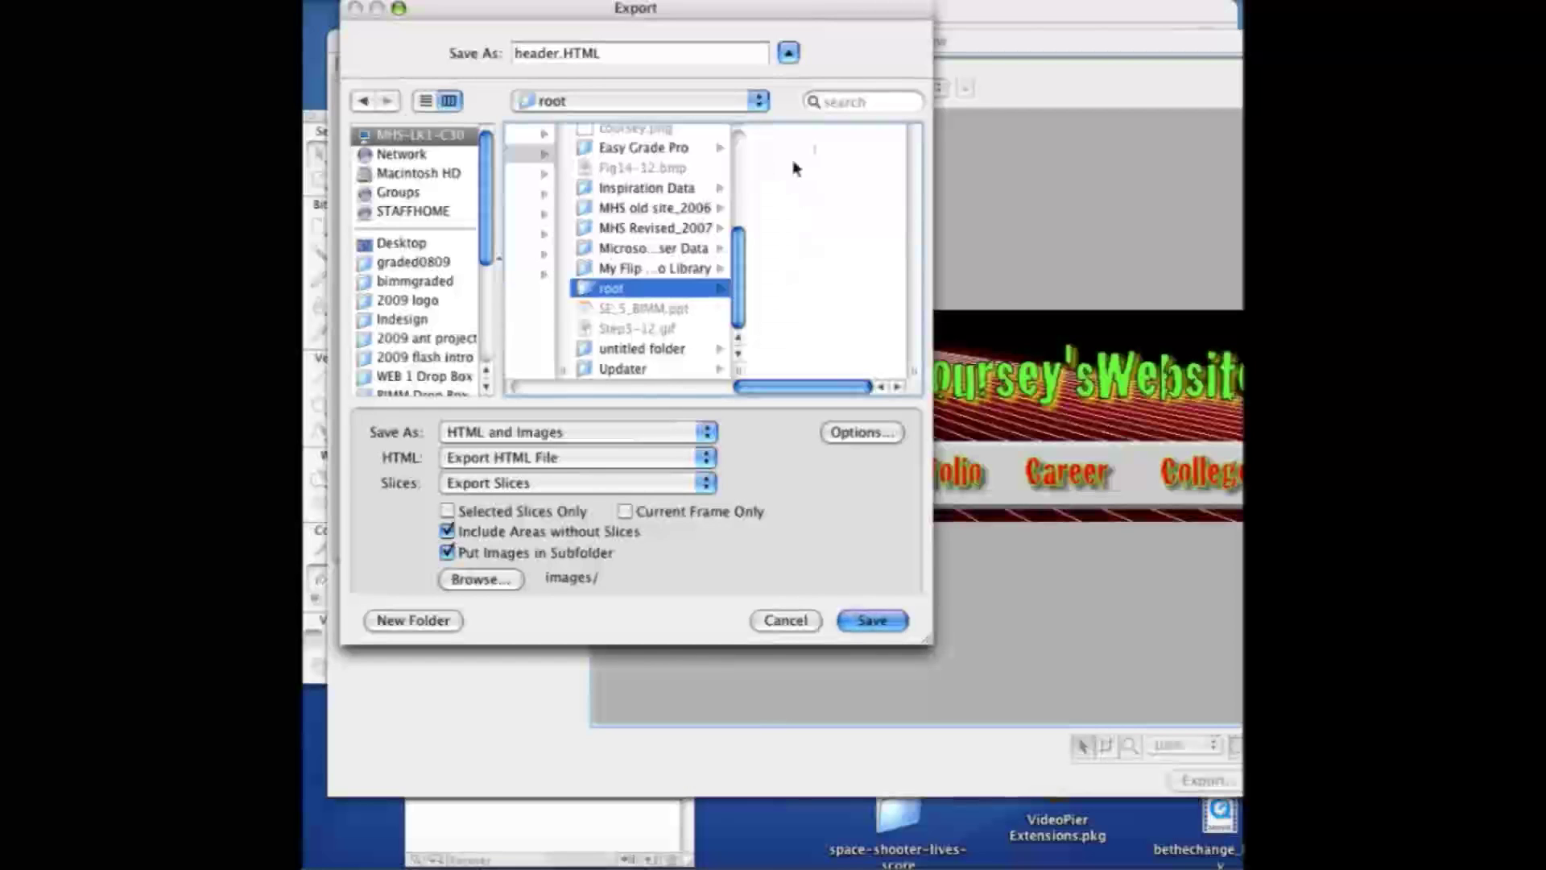
click(872, 621)
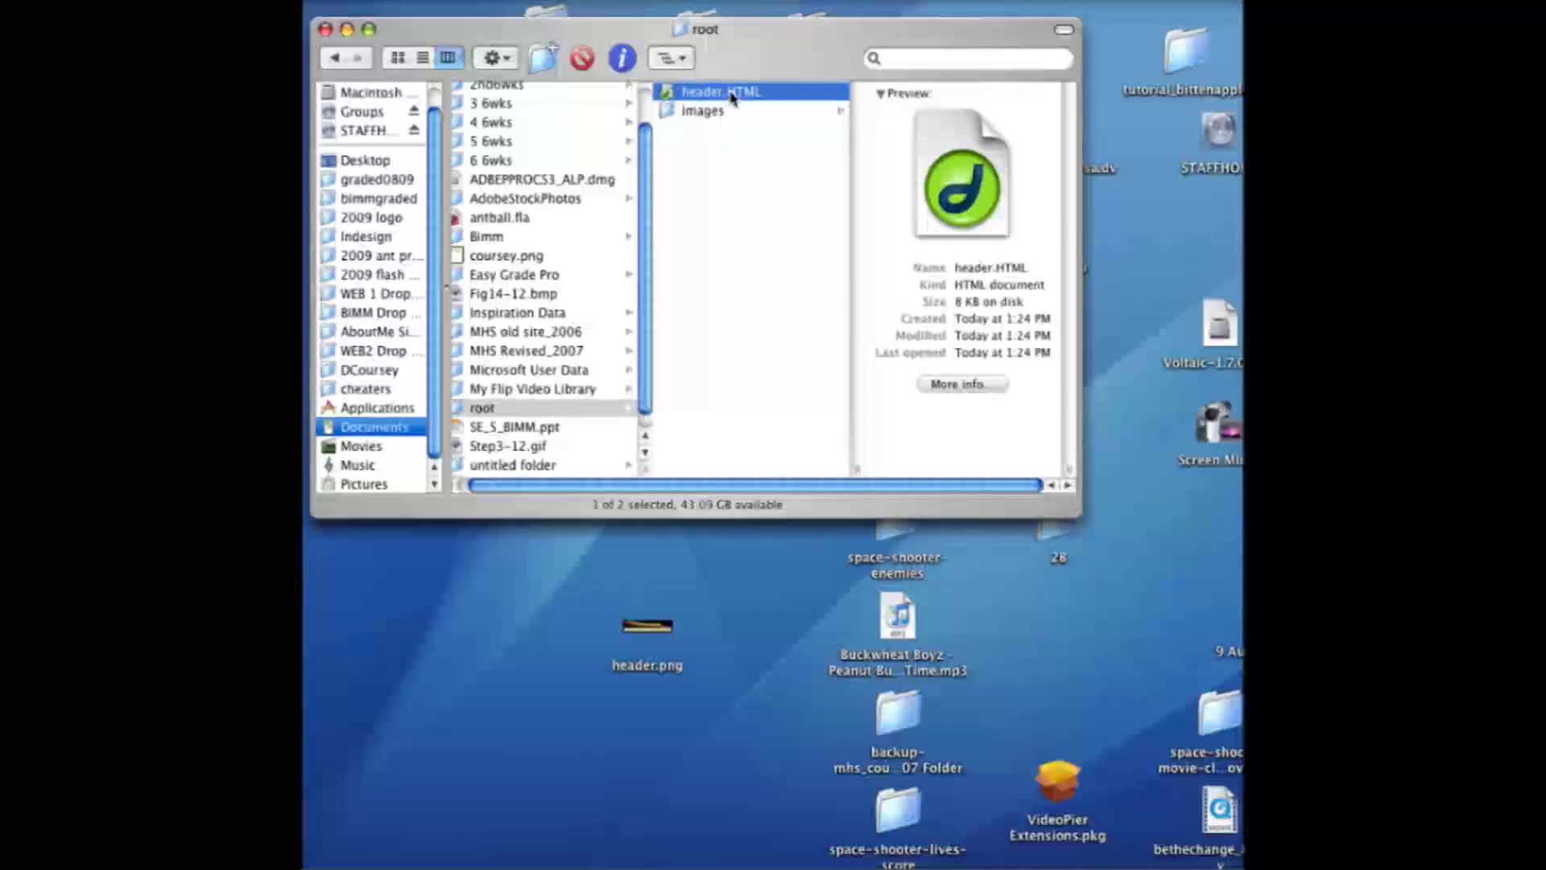
Preview the exported slice JPEGs, such as header_r2_c5.jpg and college_f2.jpg, in the images folder
click(712, 118)
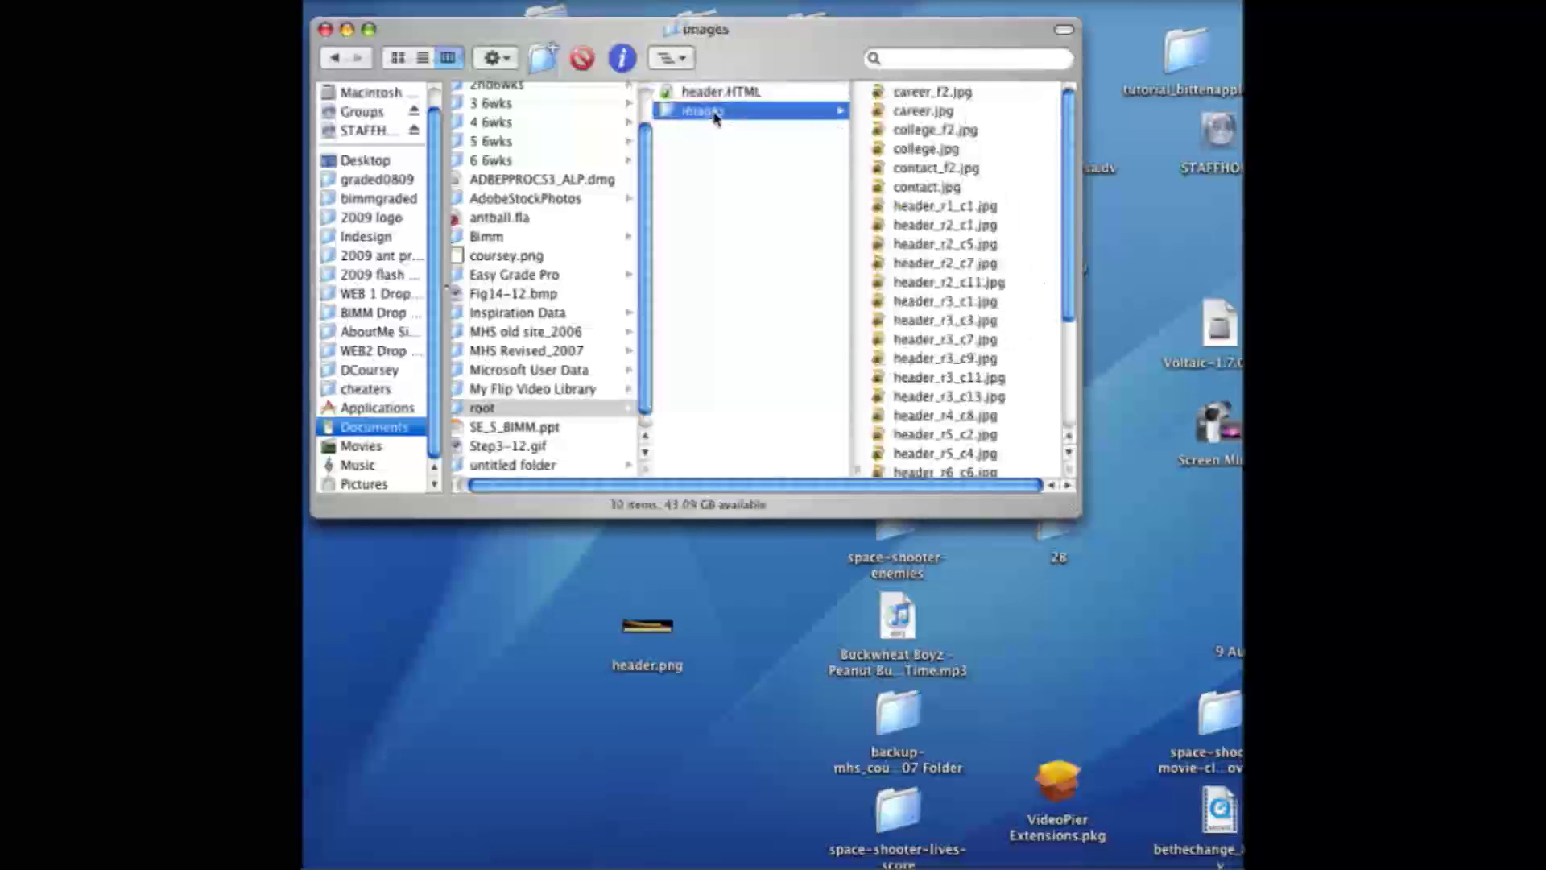
click(924, 244)
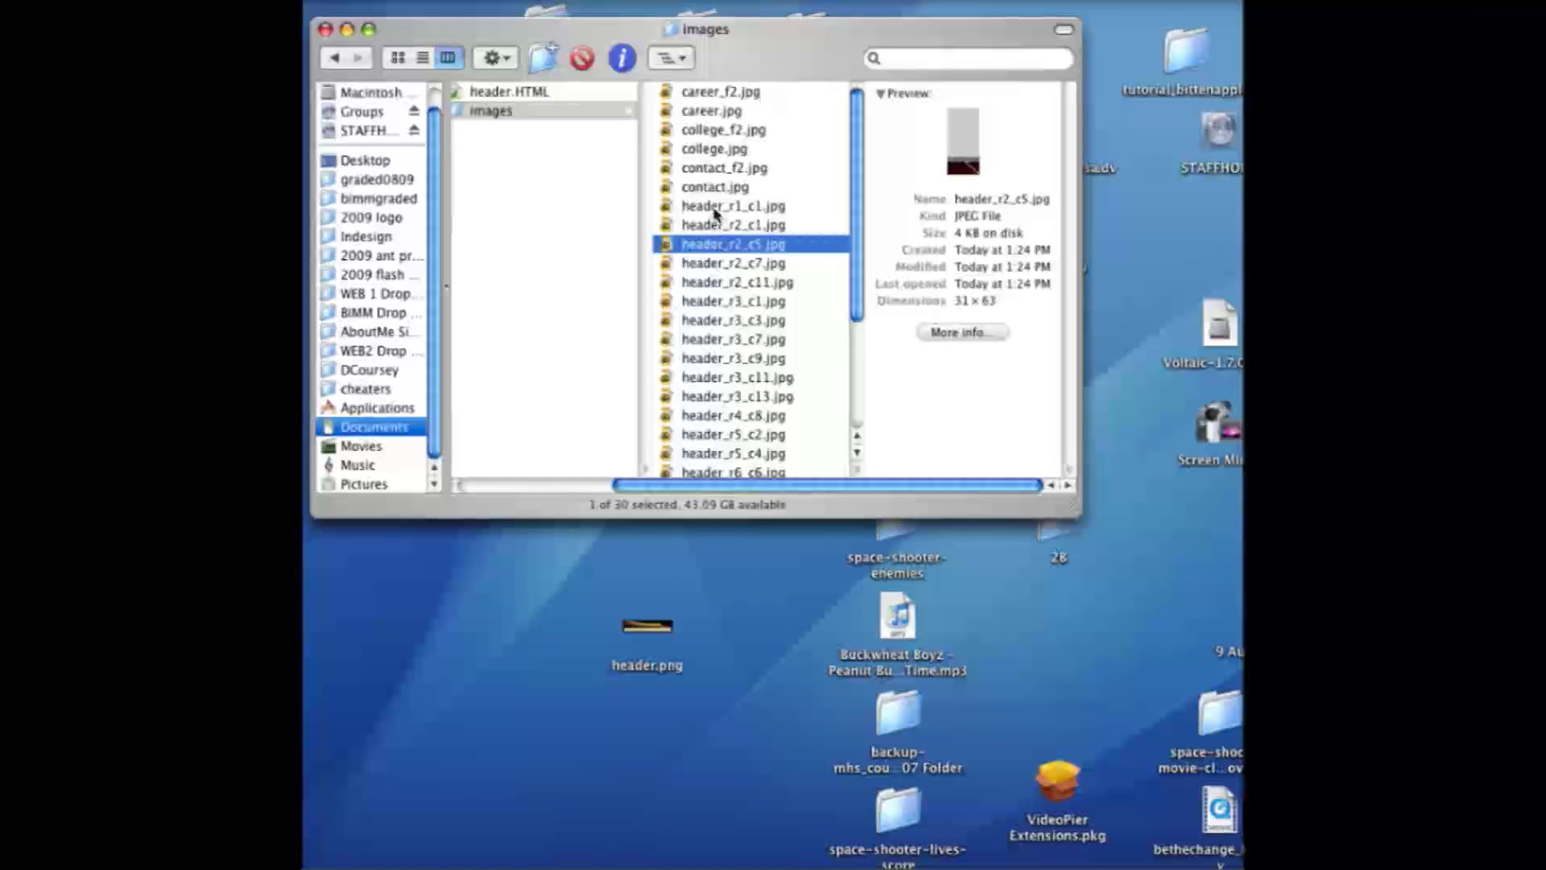
key(Up)
key(Up)
key(Up)
key(Up)
key(Up)
key(Up)
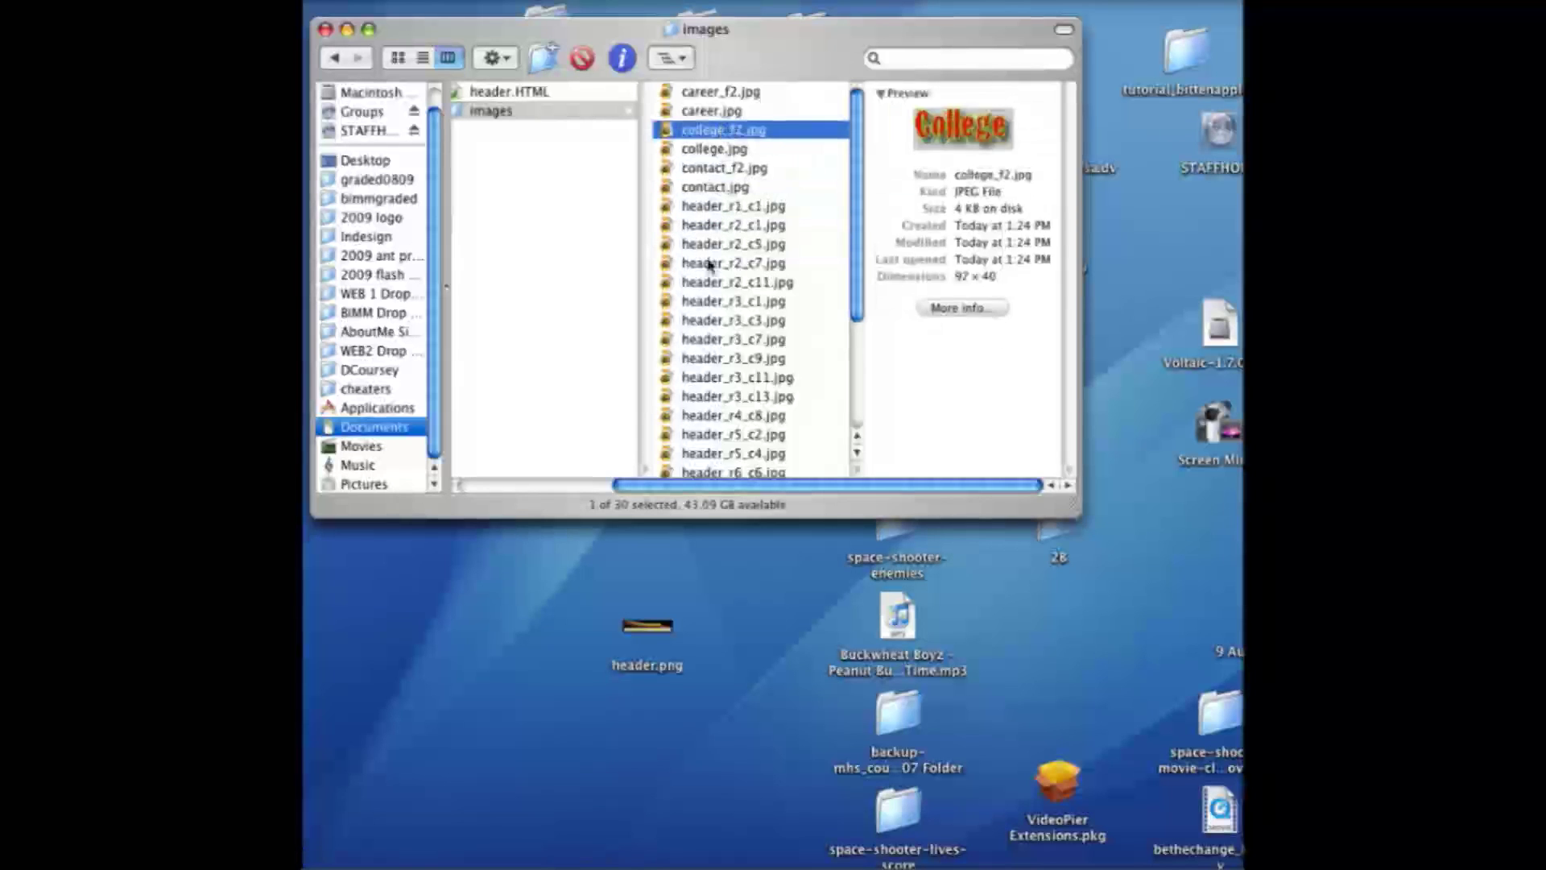
click(709, 263)
click(722, 339)
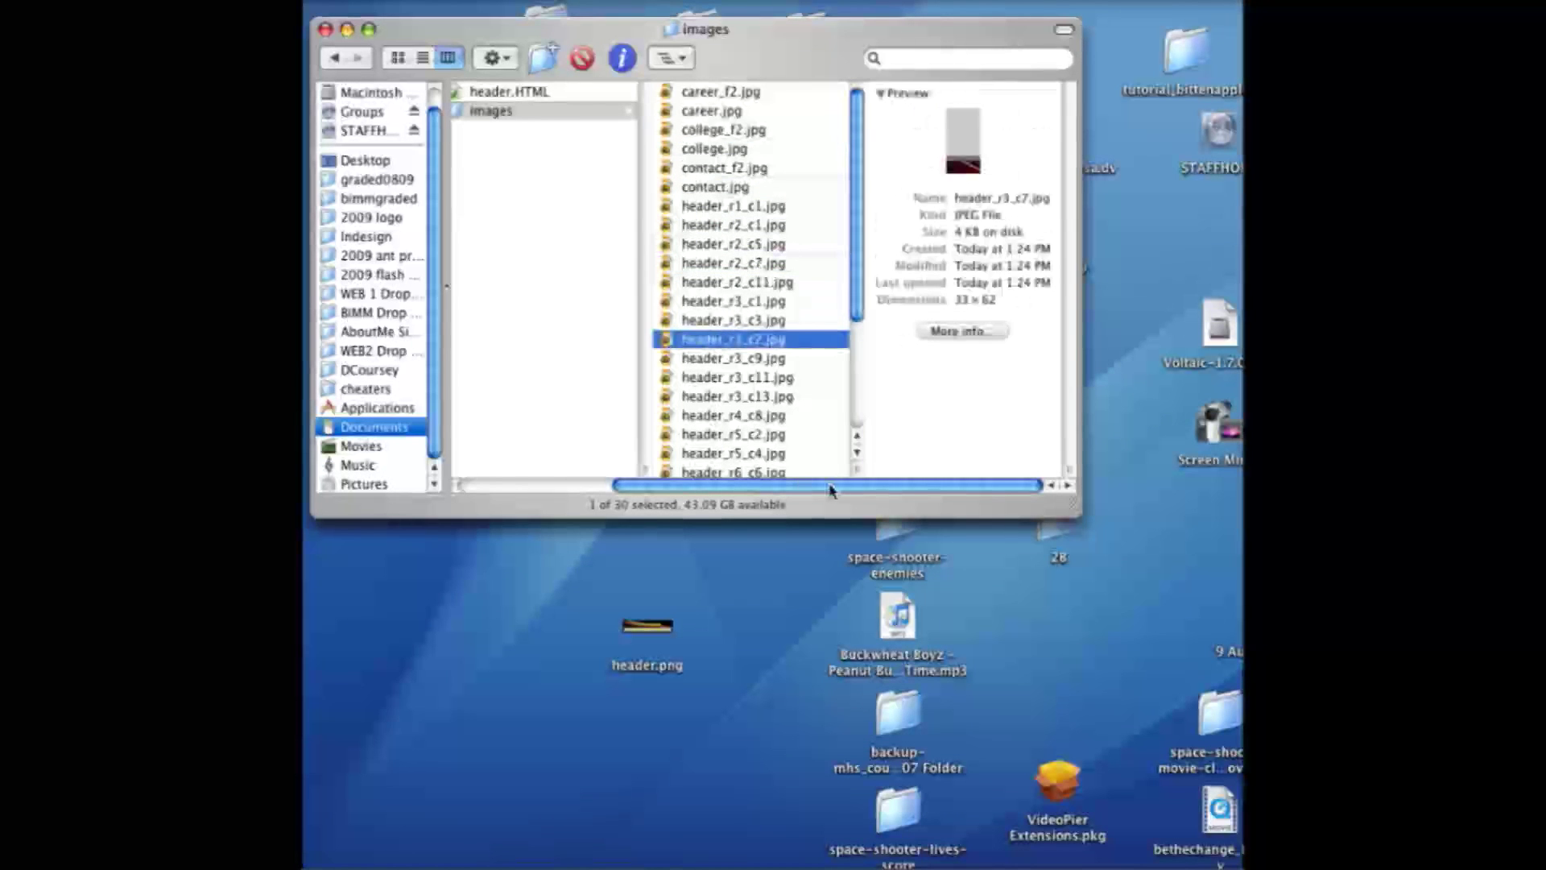
drag(832, 489, 680, 479)
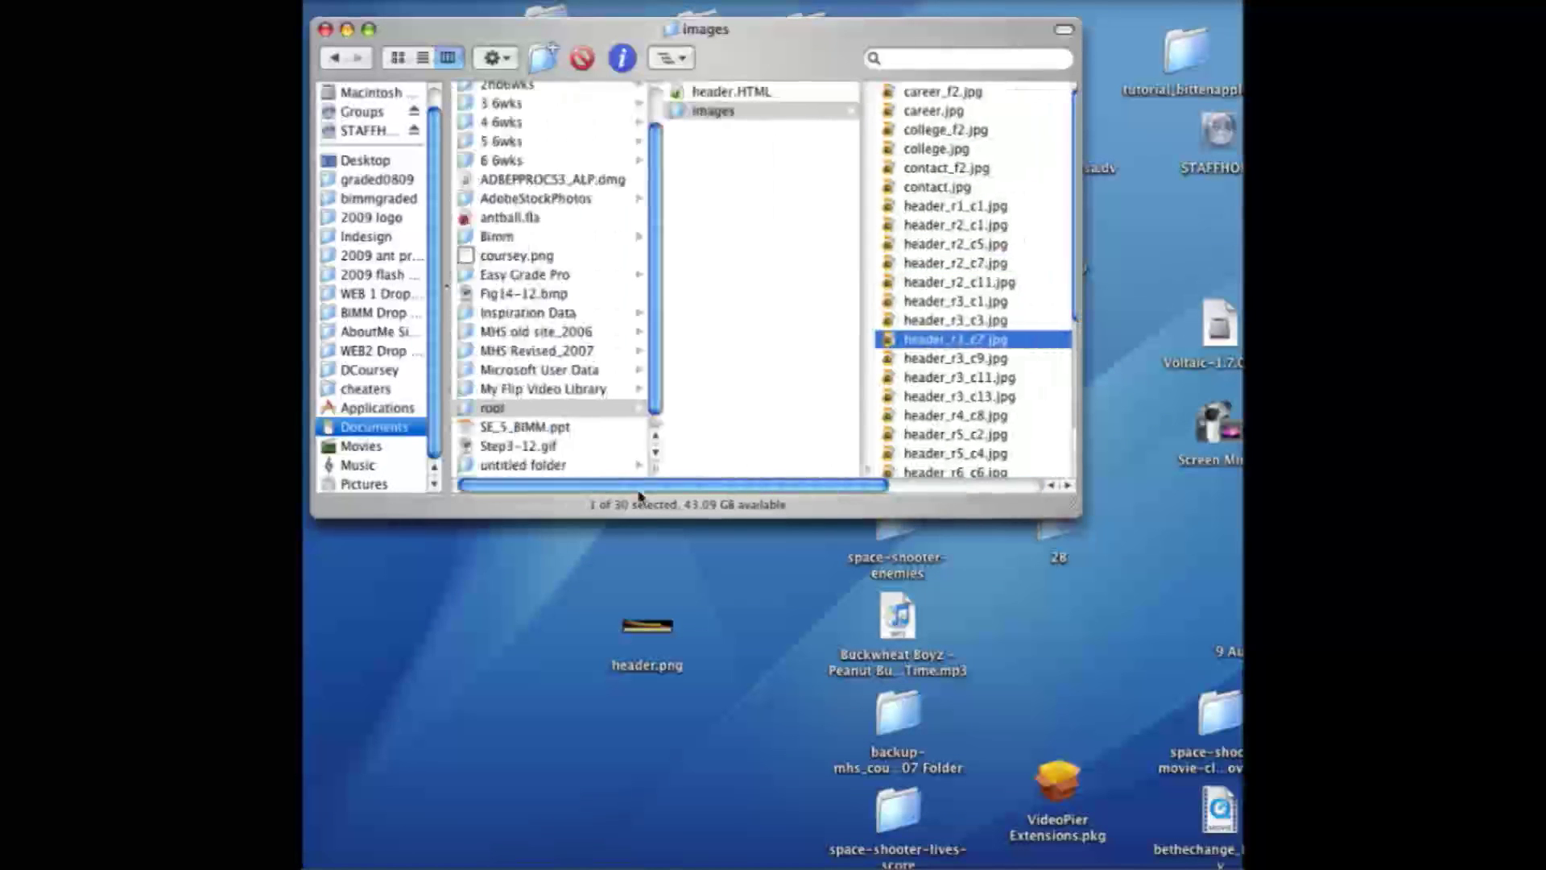
Back in the root folder, show the Open With applications for header.HTML
click(608, 409)
click(725, 92)
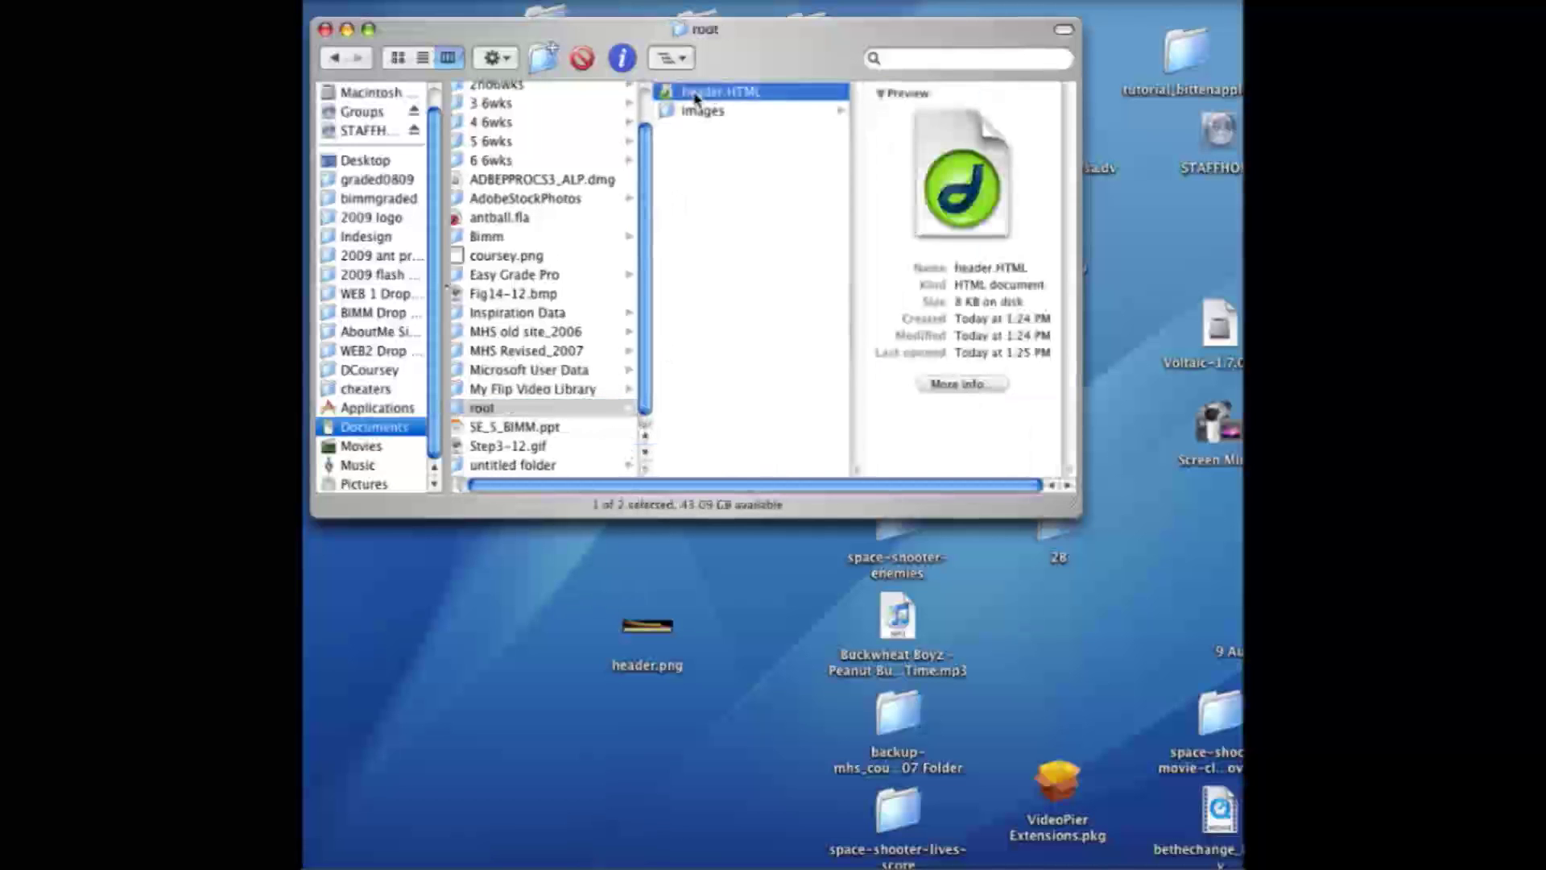
right_click(697, 94)
mouse_move(753, 123)
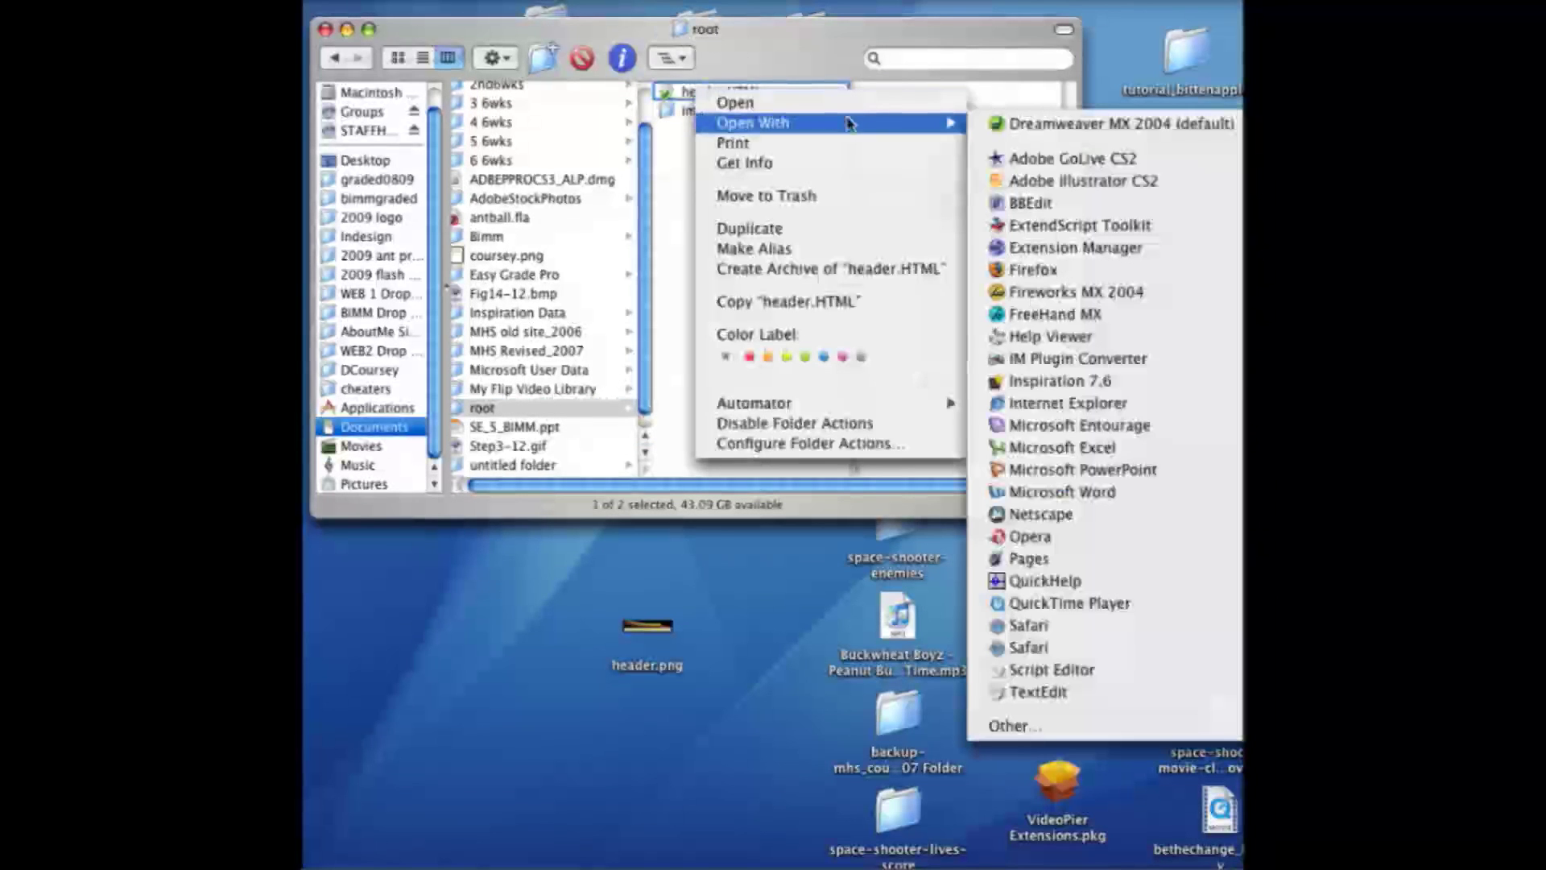
Open header.HTML in Safari to test the red rollovers on the navigation buttons
click(1029, 626)
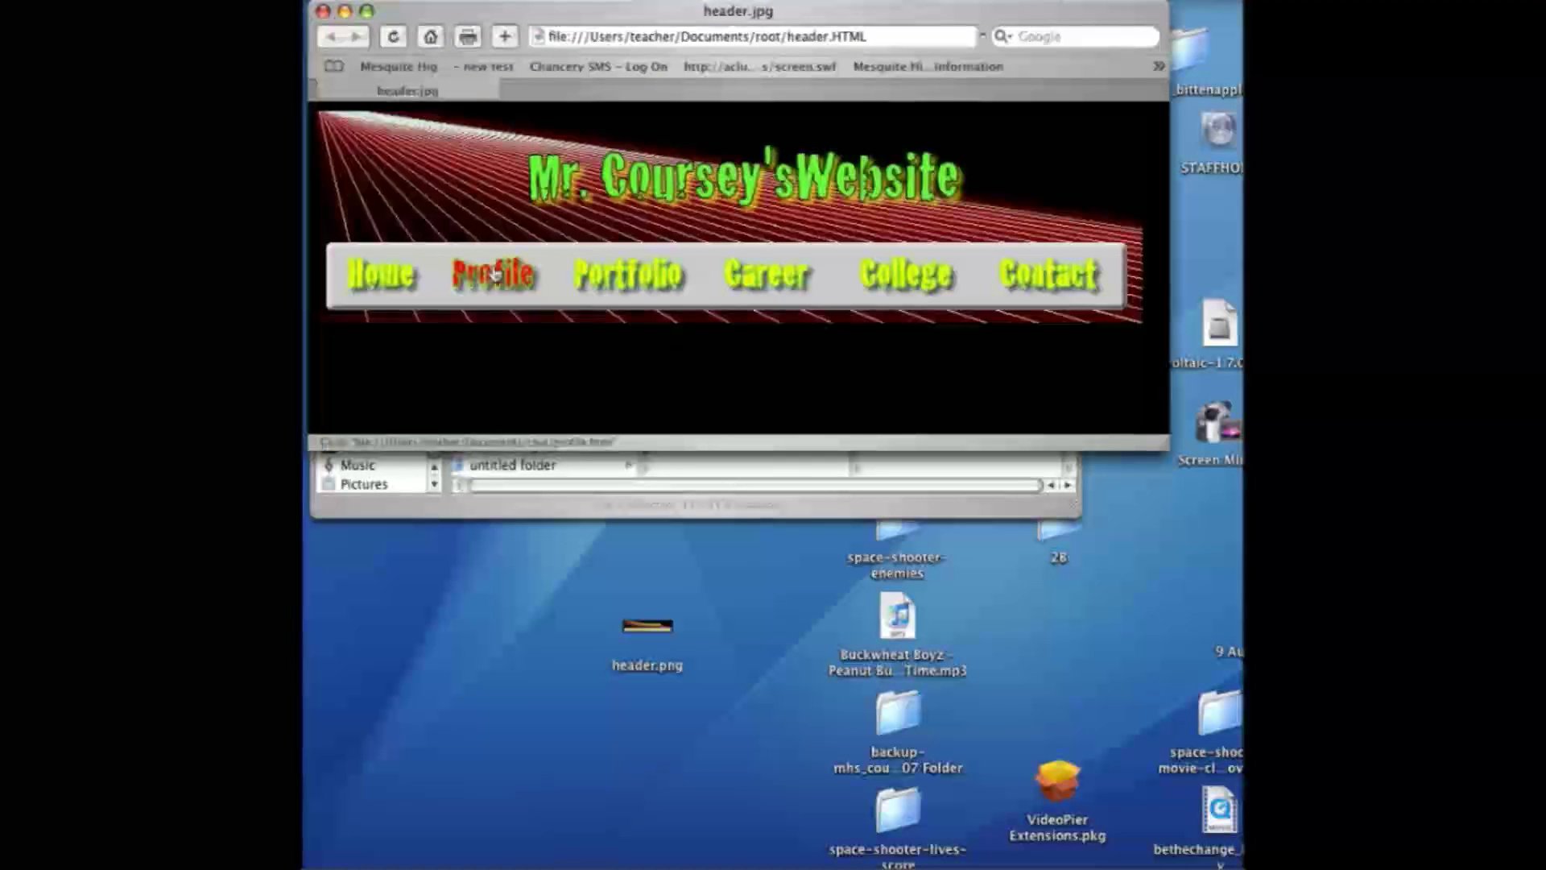